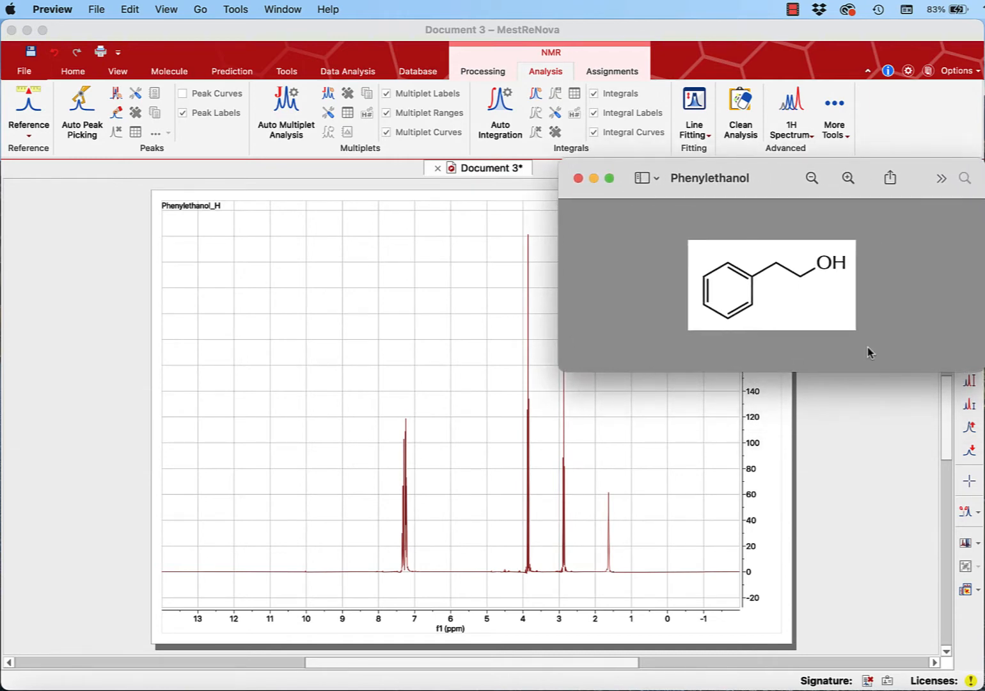
- Move the Phenylethanol structure window off the NMR spectrum and switch to MestReNova
left_click_drag(774, 173, 839, 172)
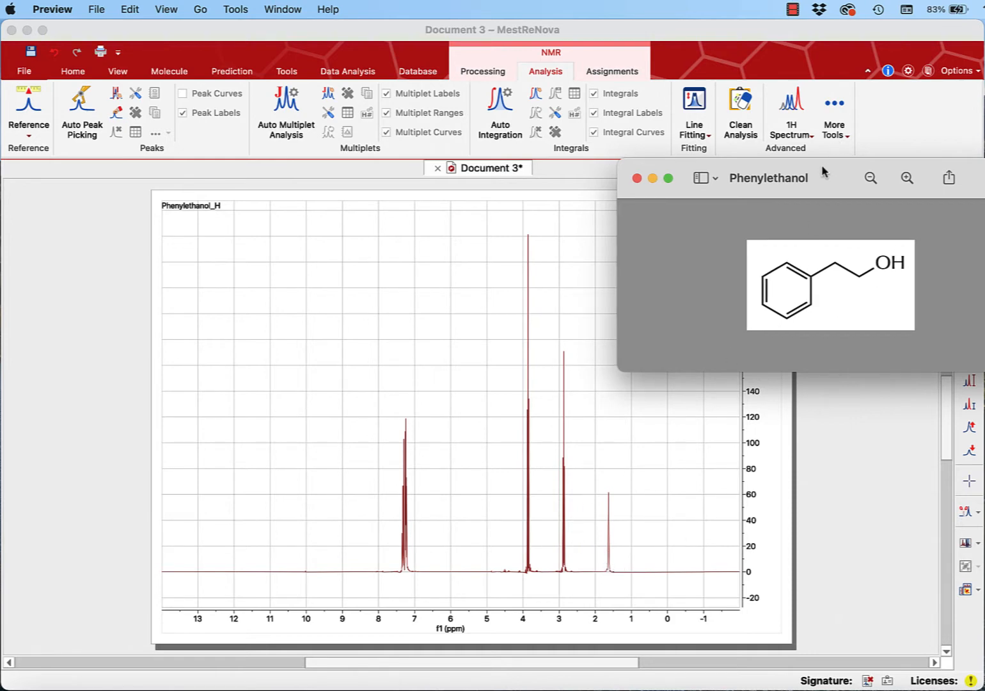
left_click_drag(823, 167, 984, 226)
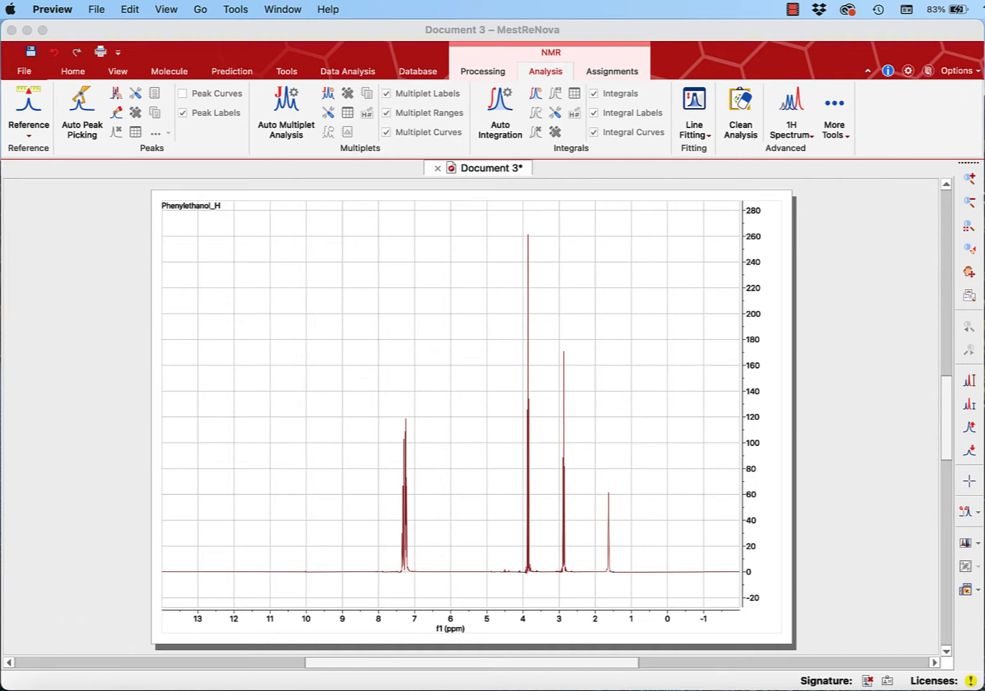
left_click(969, 180)
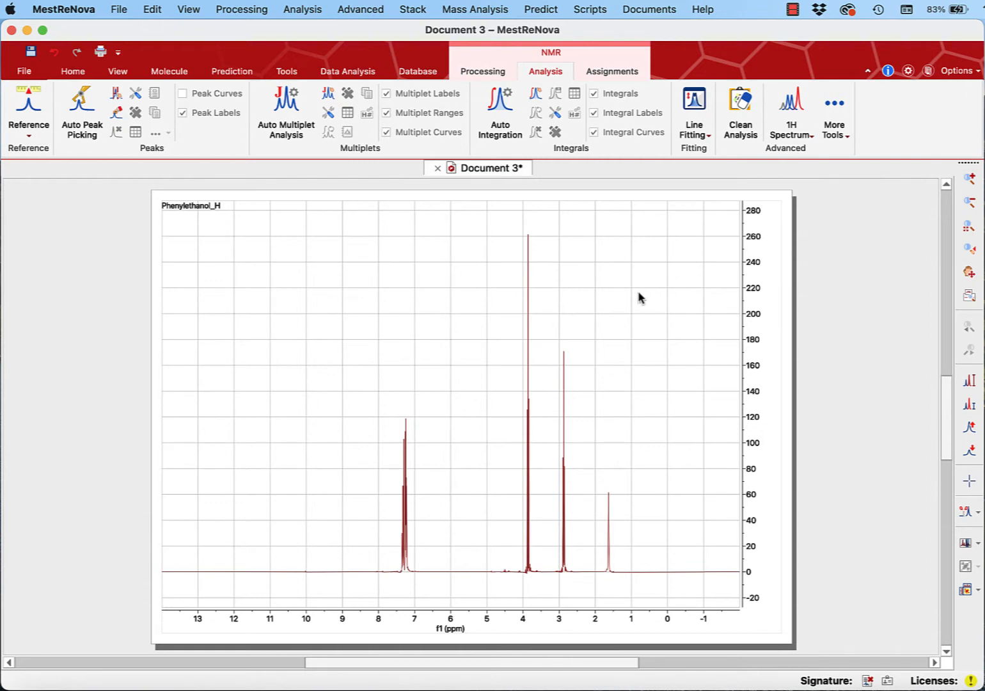
- Zoom in on the spectrum from about 8 to 1 ppm, then zoom back out around the middle
left_click(969, 179)
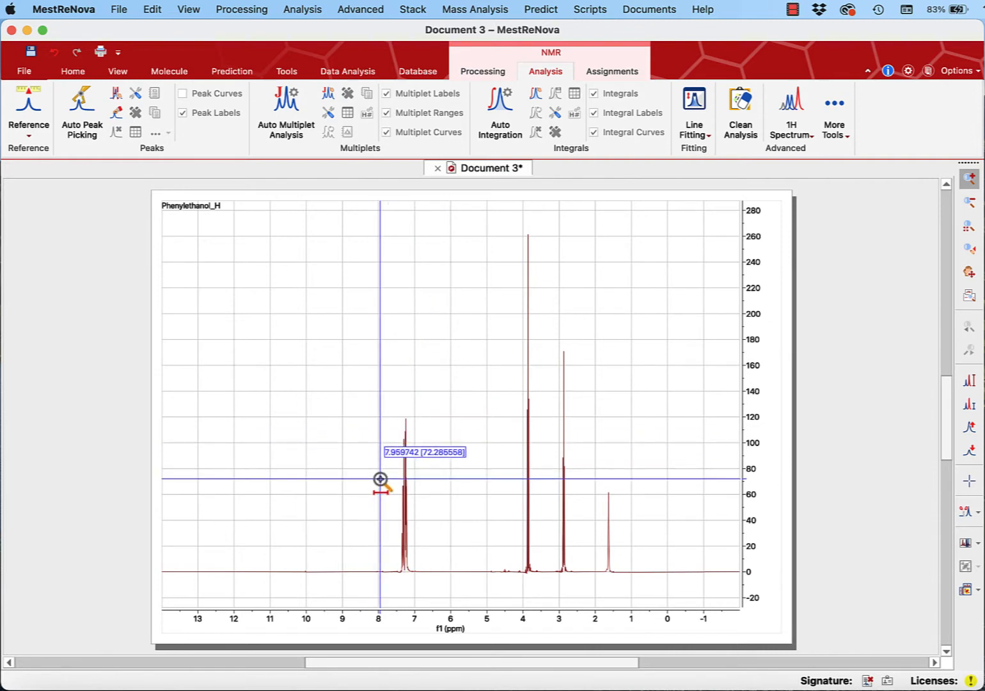
left_click_drag(380, 479, 631, 462)
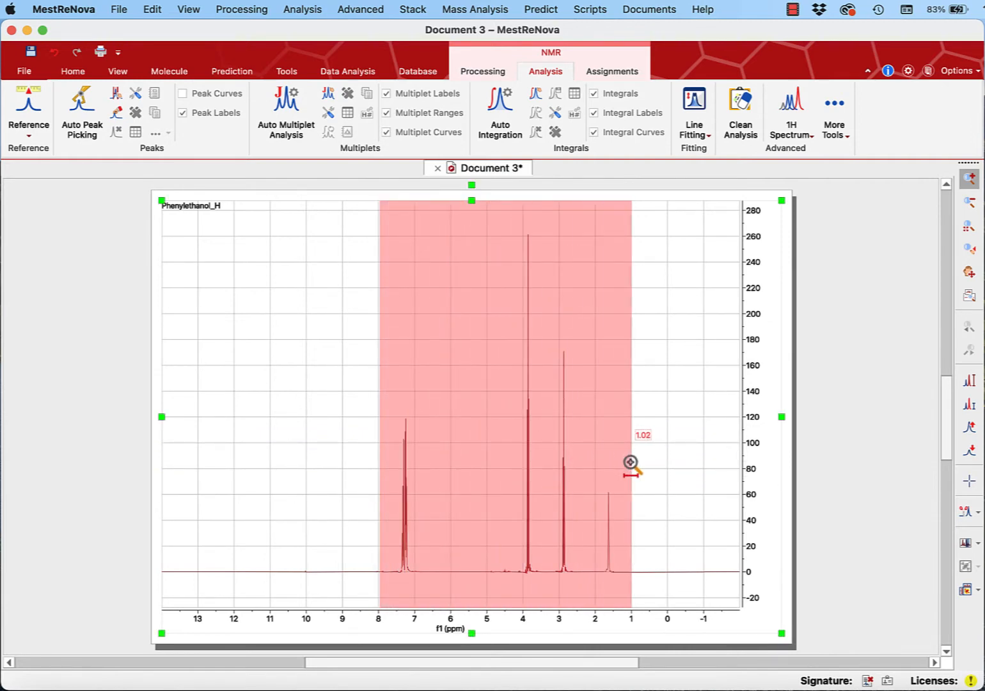
left_click_drag(631, 462, 630, 462)
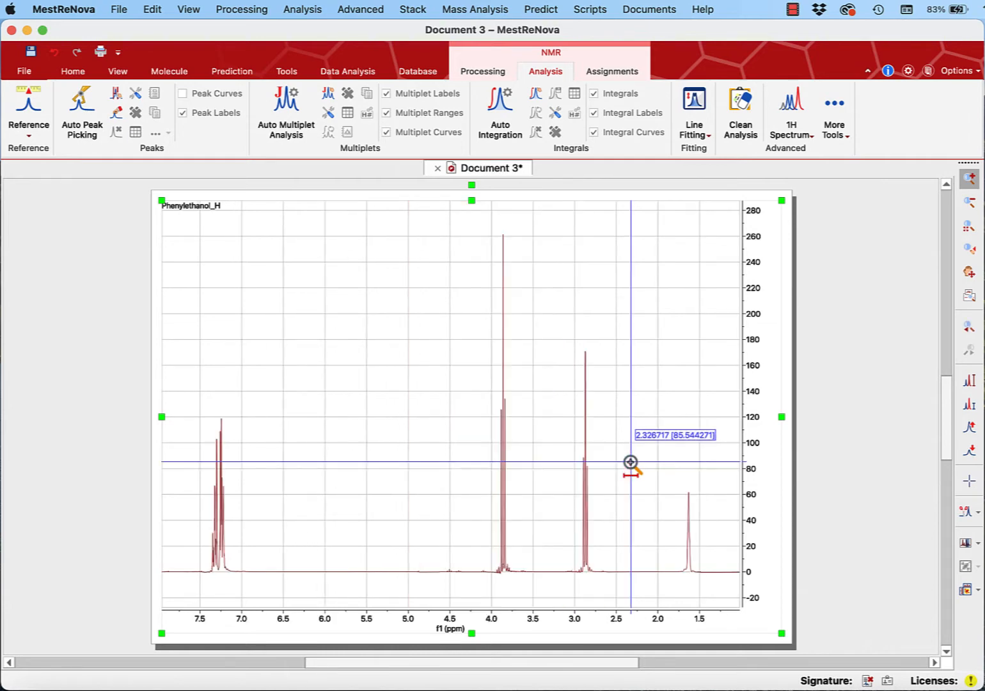
left_click(970, 204)
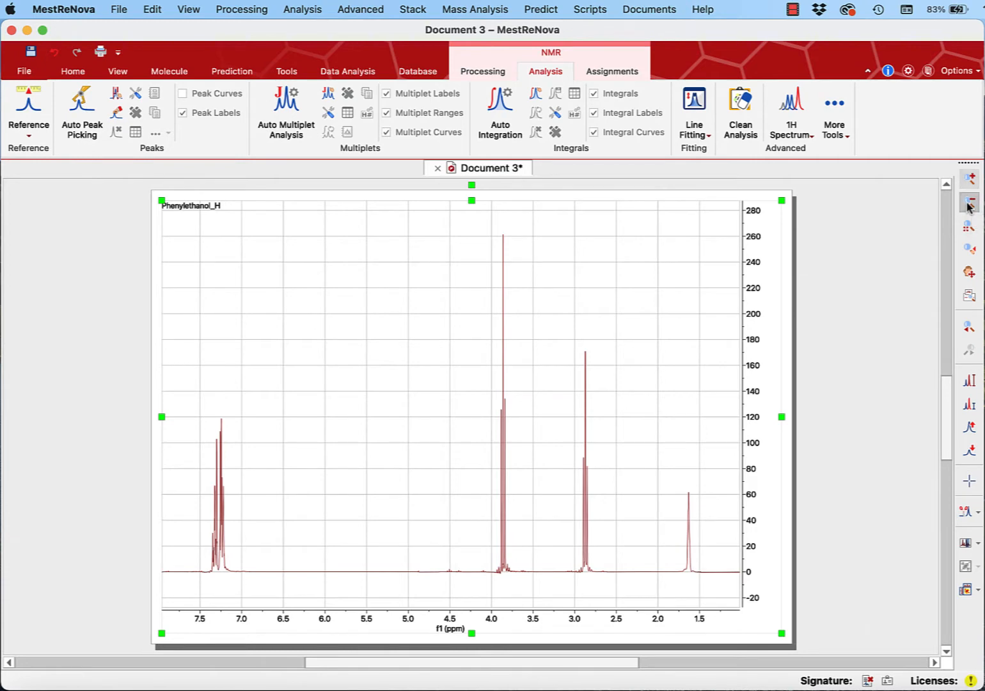
left_click(480, 374)
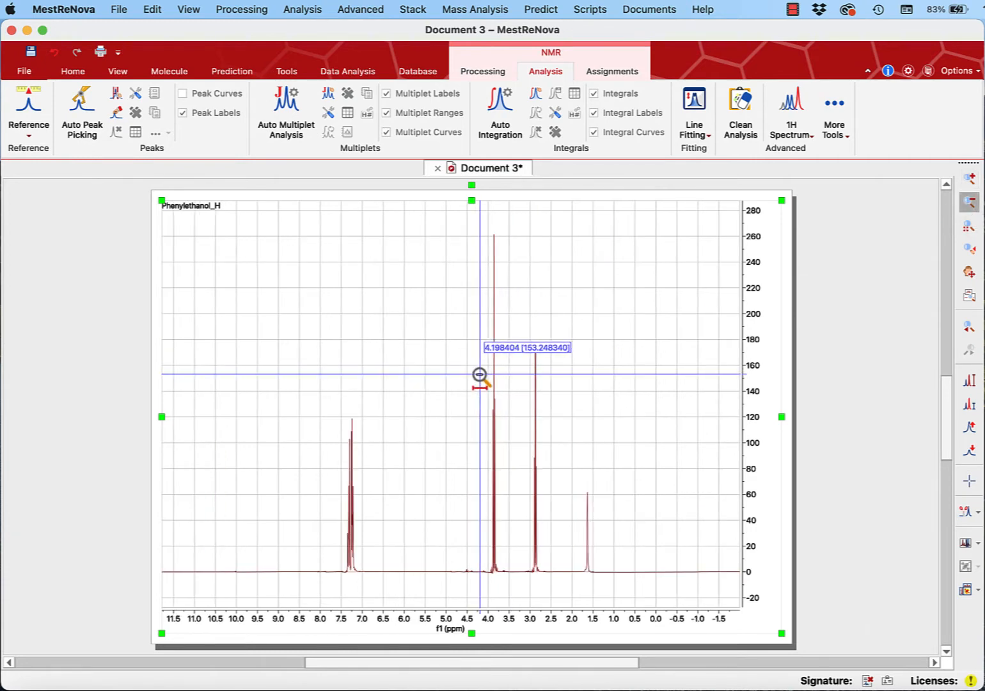
- Reset to the full spectrum and zoom horizontally into the region from about 8 to 1.2 ppm
left_click(971, 179)
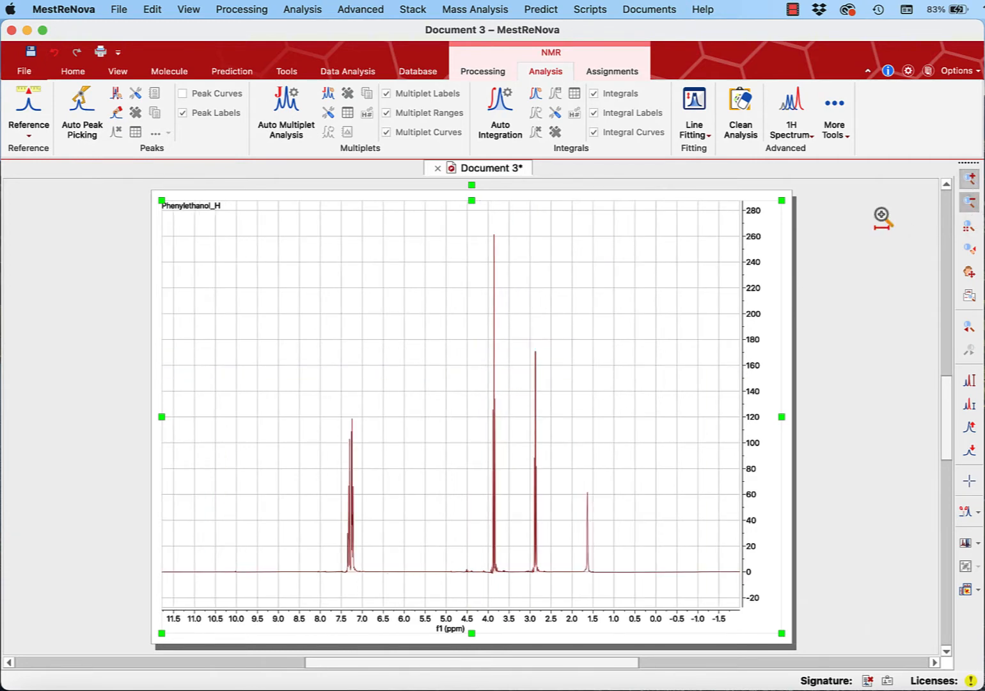
left_click_drag(308, 466, 615, 472)
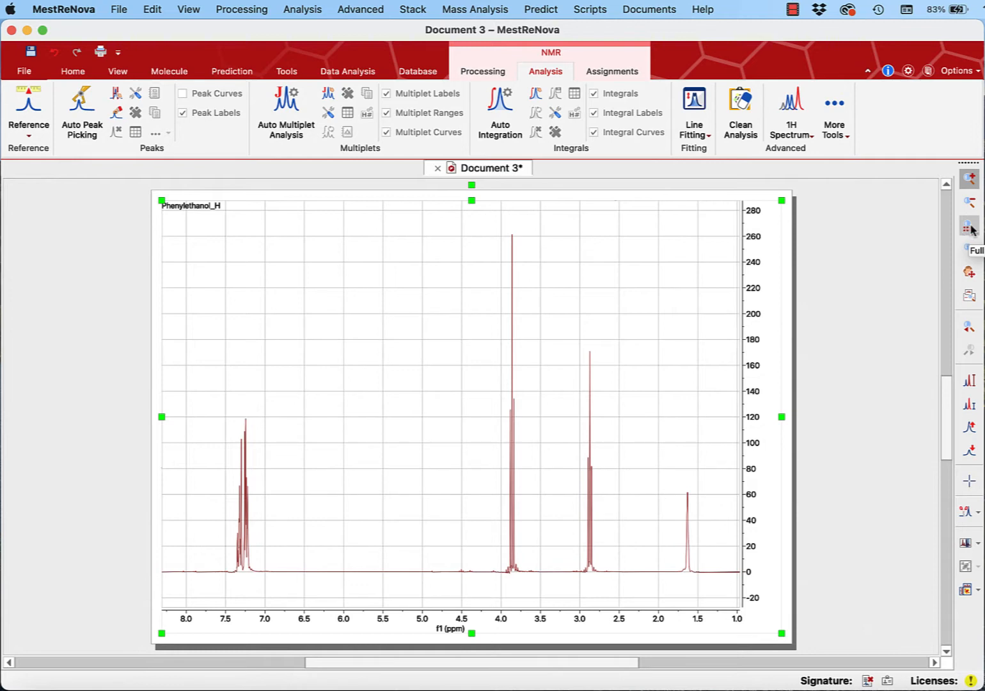
left_click(968, 231)
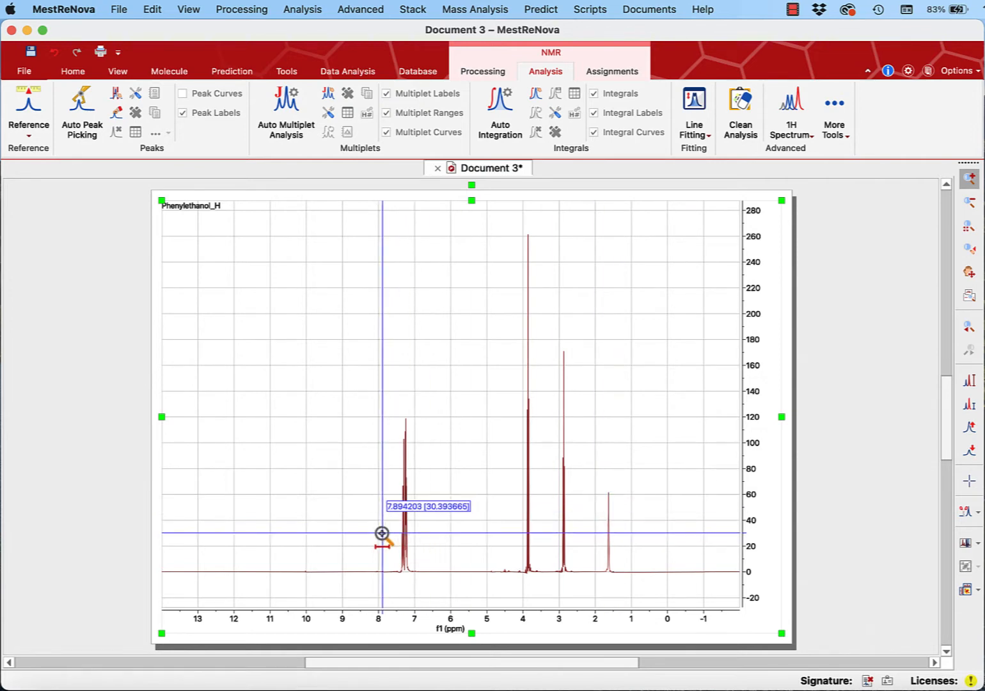
left_click_drag(379, 534, 627, 535)
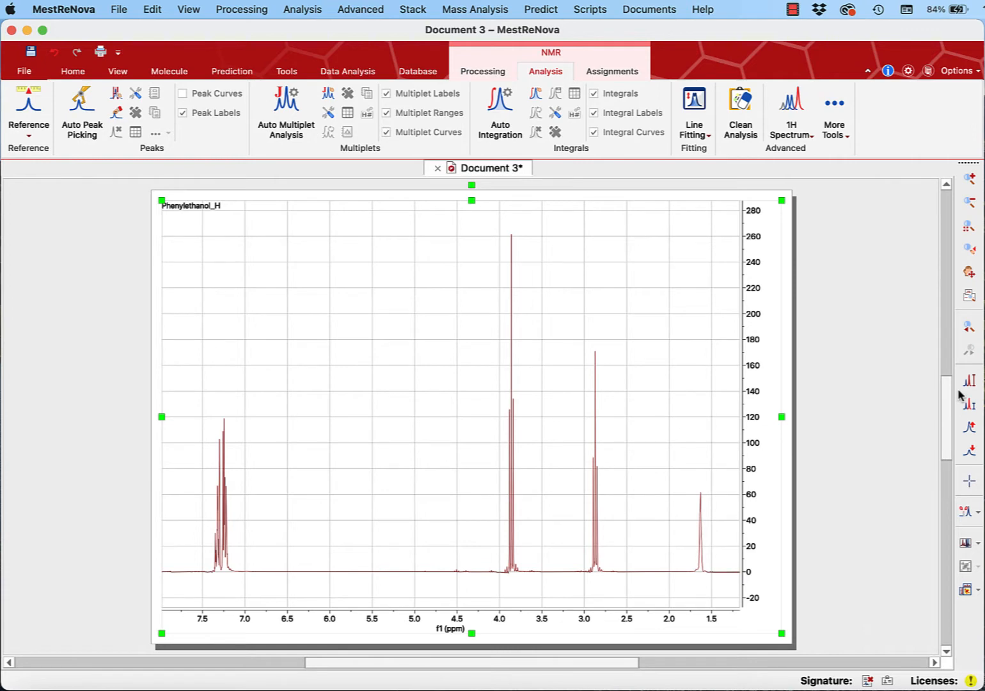
- Try lowering and raising the spectrum's peak intensity, fit it back to the full height, and deselect the spectrum
left_click(971, 455)
left_click(971, 454)
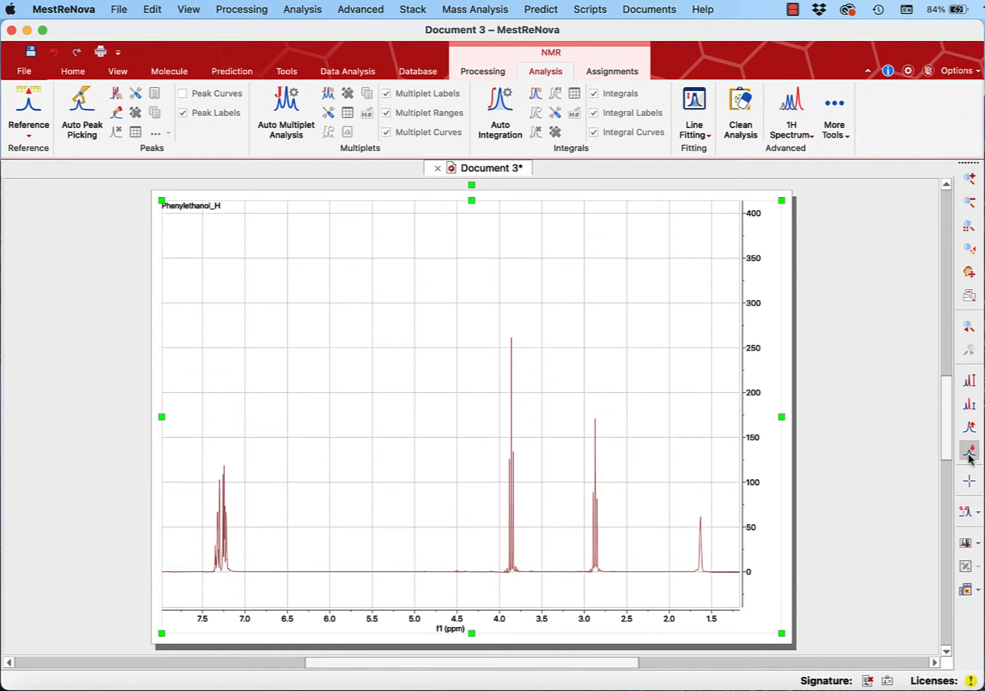
left_click(970, 455)
left_click(970, 428)
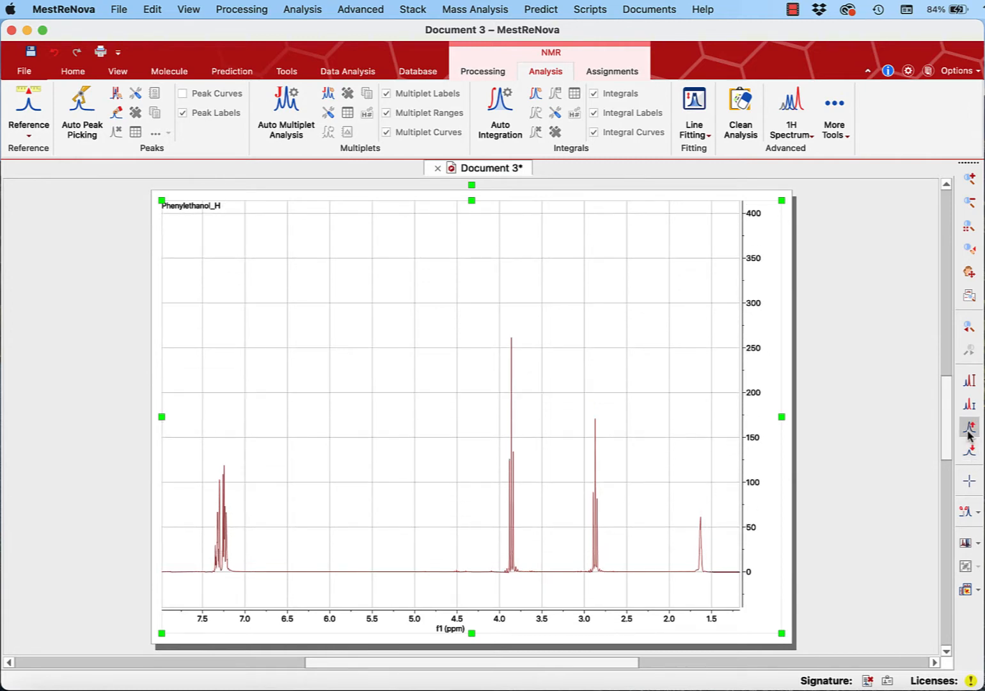
left_click(970, 429)
left_click(970, 458)
left_click(970, 459)
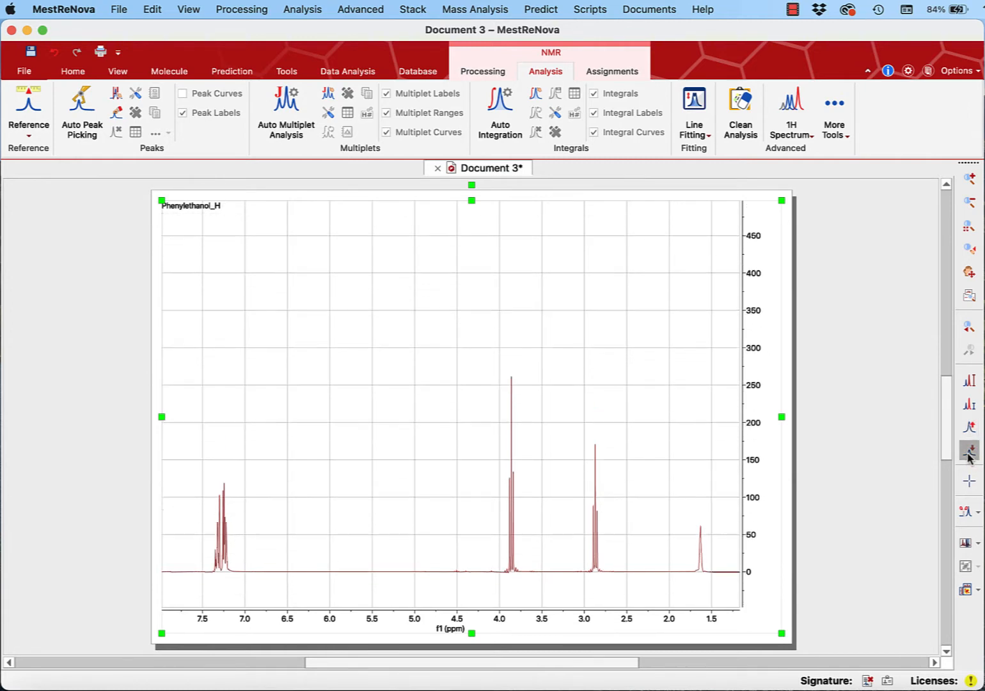
left_click(971, 459)
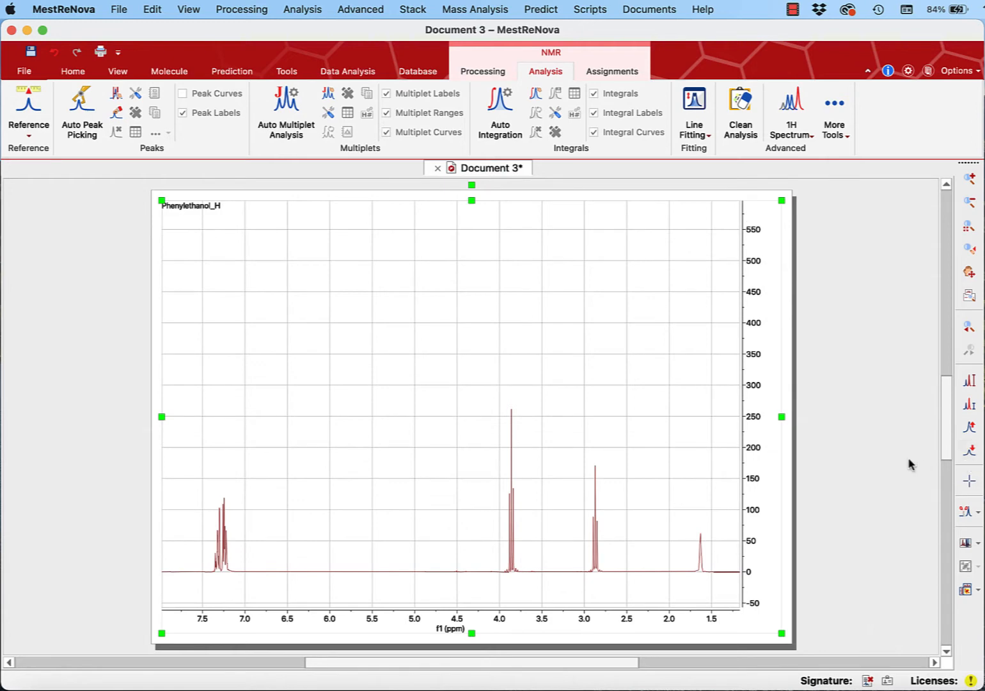
left_click(970, 382)
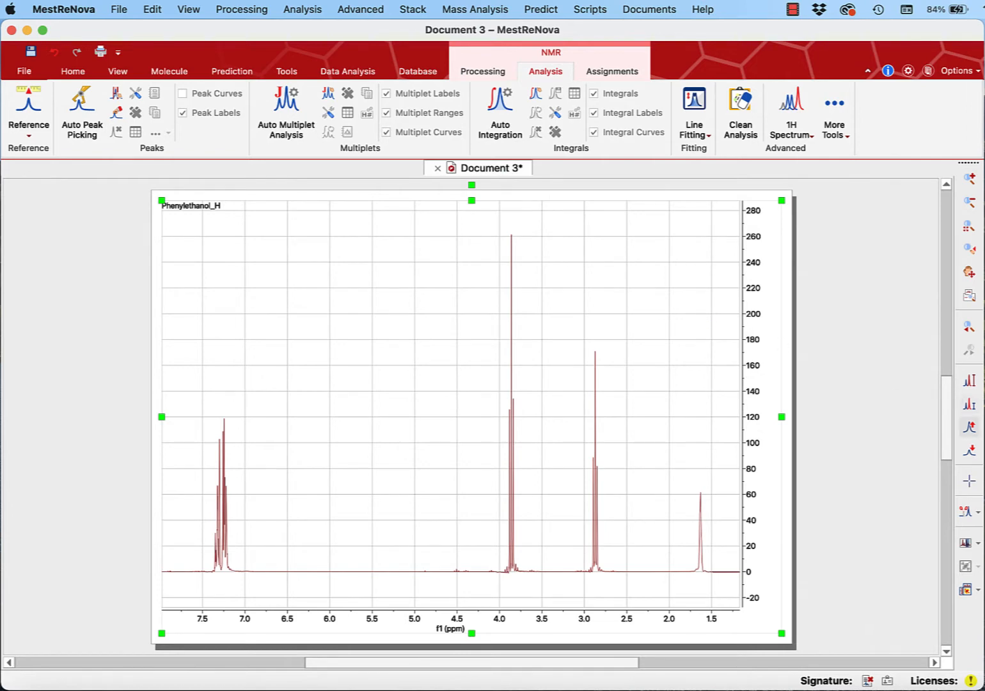
left_click(877, 360)
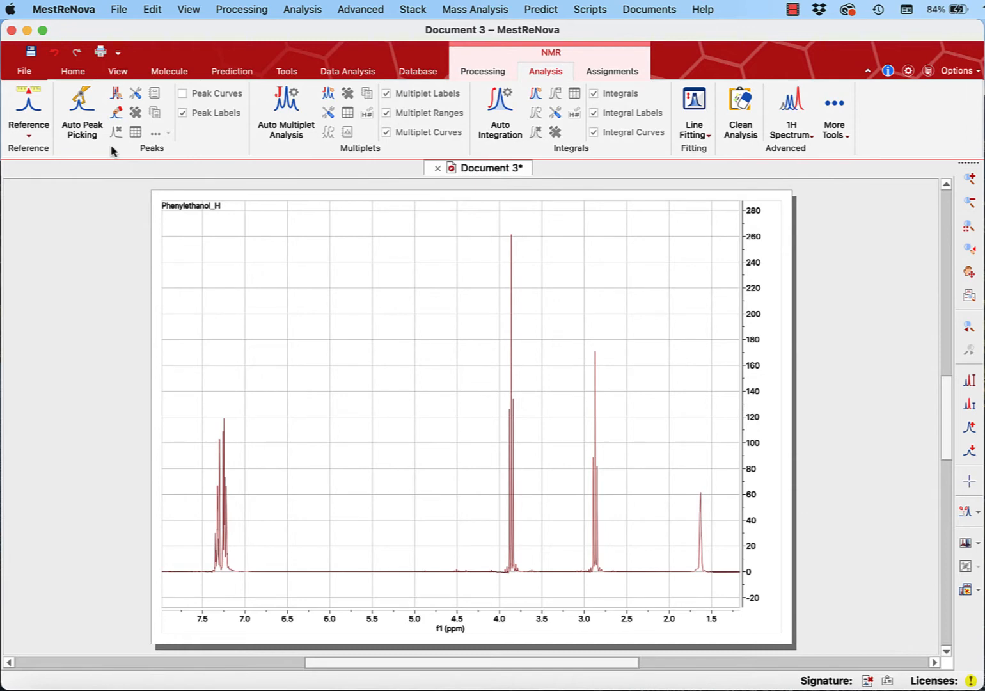
- Pick the signals near 2.87, 1.63 and 3.86 ppm using manual thresholds of about 72, 45 and 116
left_click(118, 101)
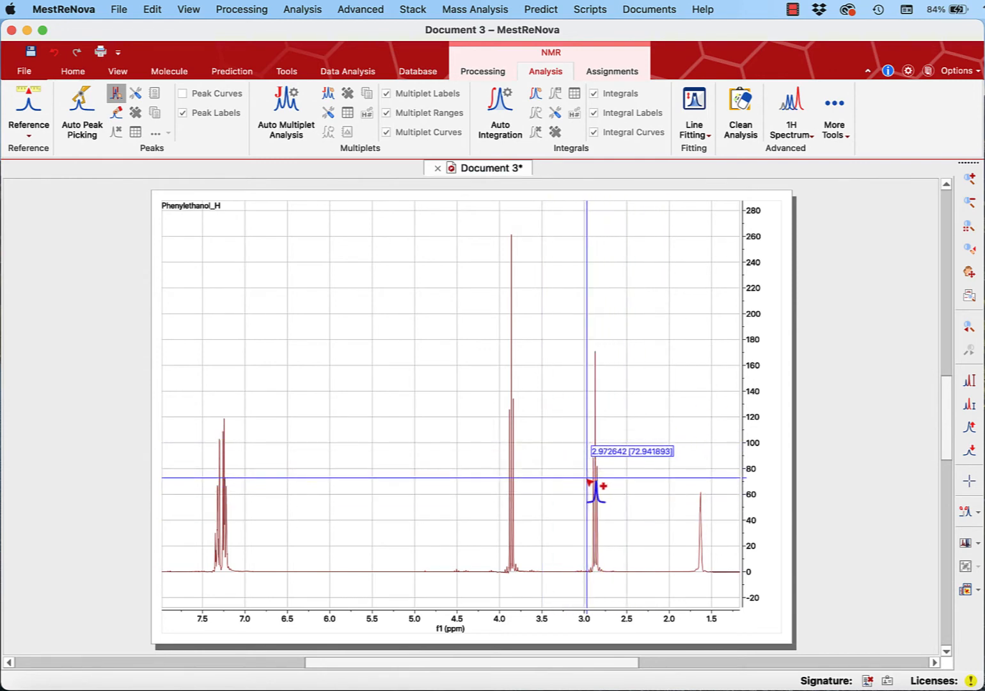
left_click(588, 481)
left_click_drag(587, 481, 607, 481)
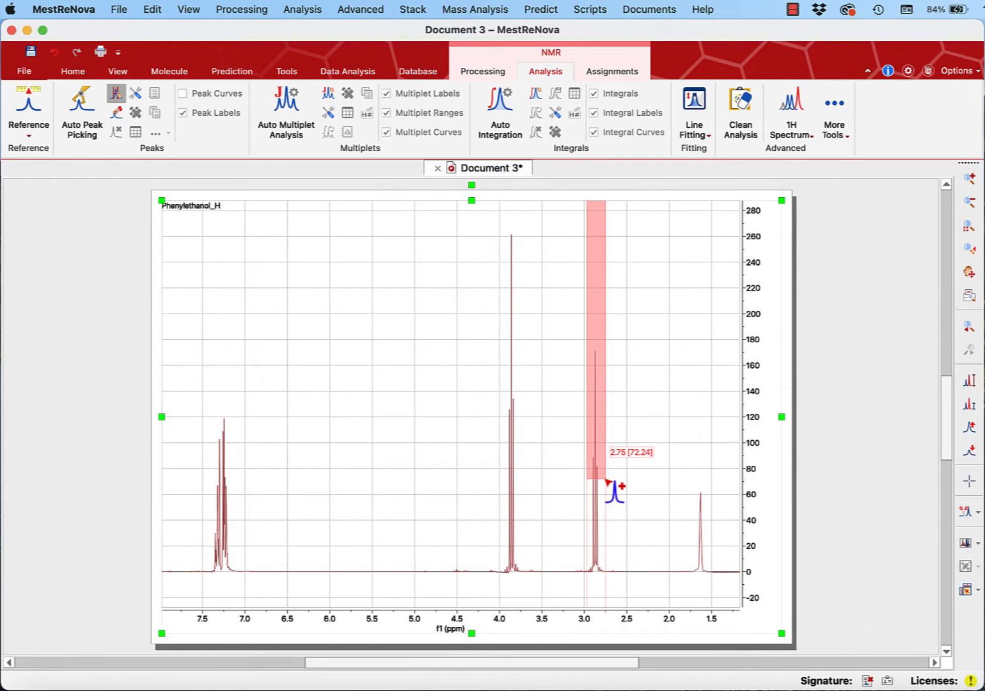
left_click_drag(608, 481, 607, 481)
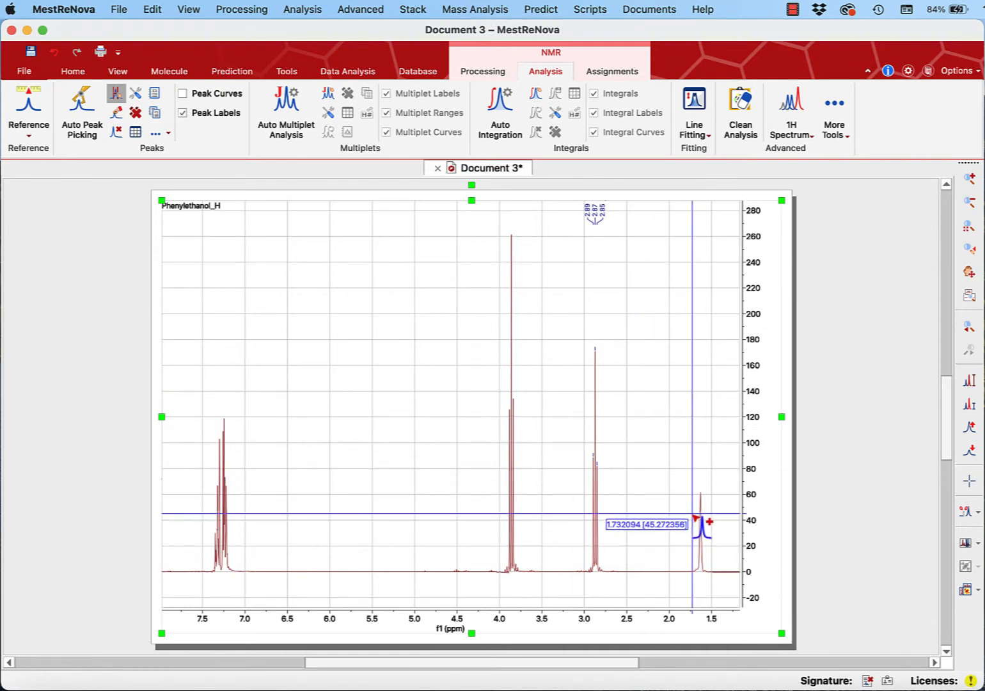
left_click_drag(692, 516, 710, 519)
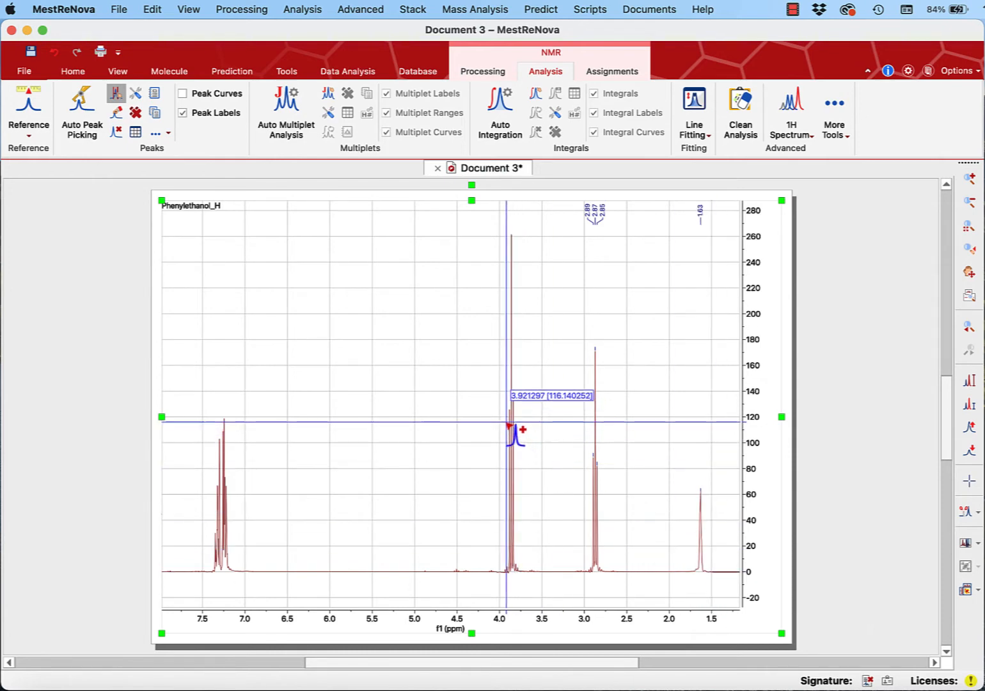
left_click_drag(502, 420, 526, 422)
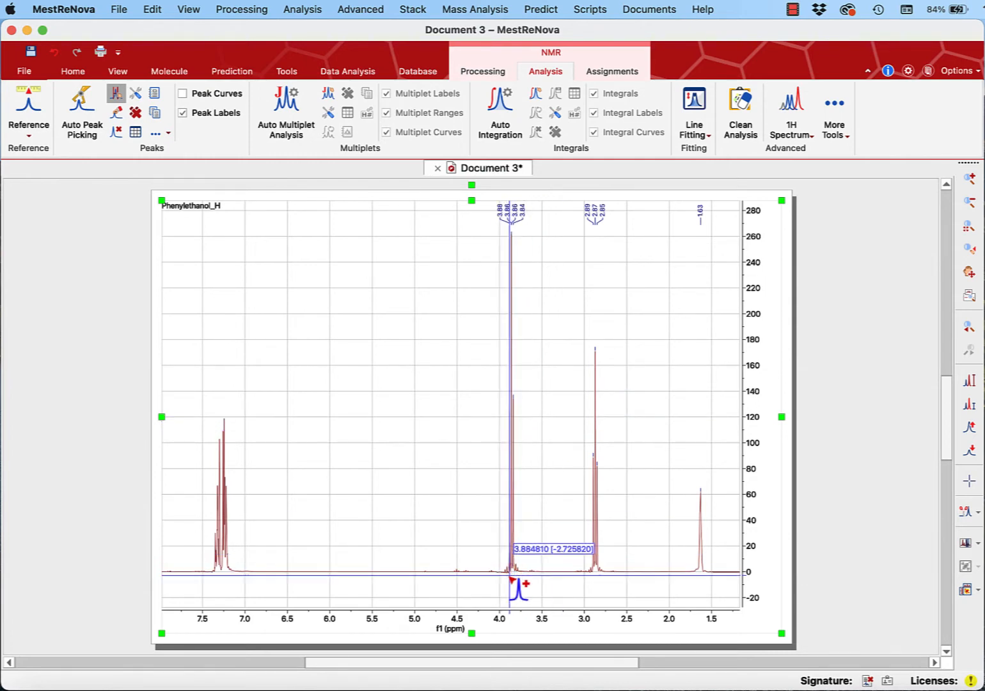
- Try picking the 3.86 ppm signal with the threshold down at the baseline, and undo that peak picking
left_click_drag(502, 571, 529, 577)
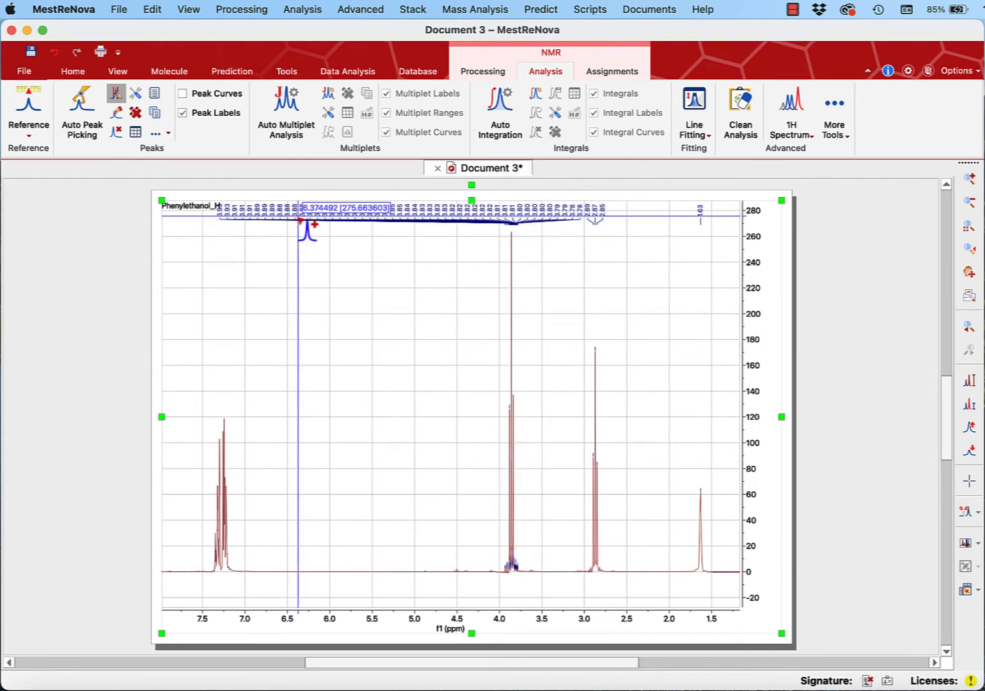
left_click(54, 61)
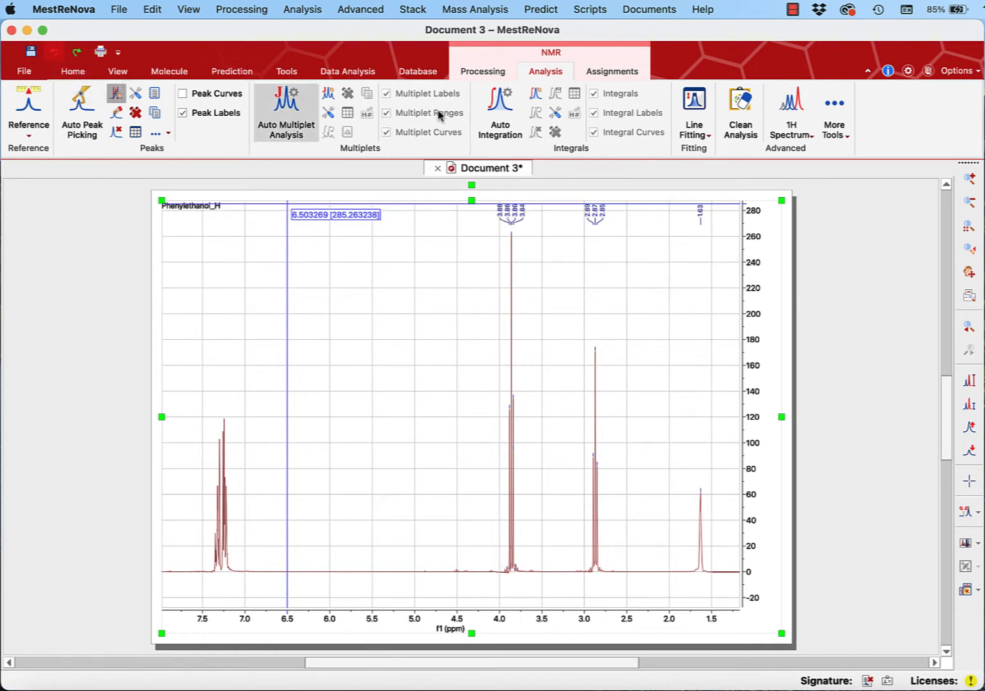
left_click(500, 114)
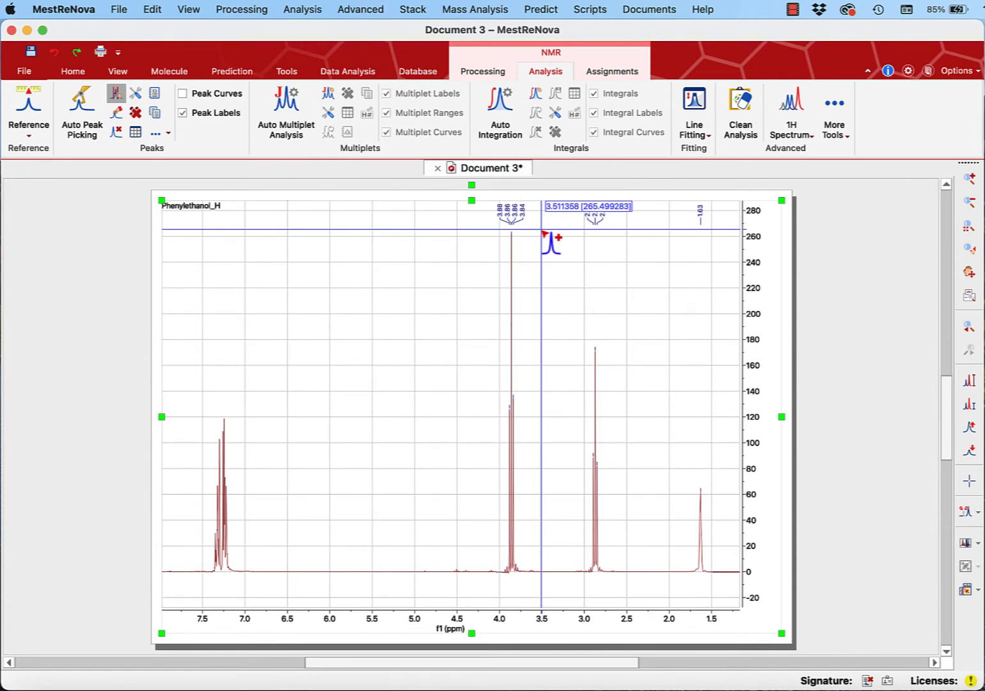
- Zoom in on the 3.86 ppm triplet and manually delete the extra peak label on its central peak's shoulder
left_click(972, 182)
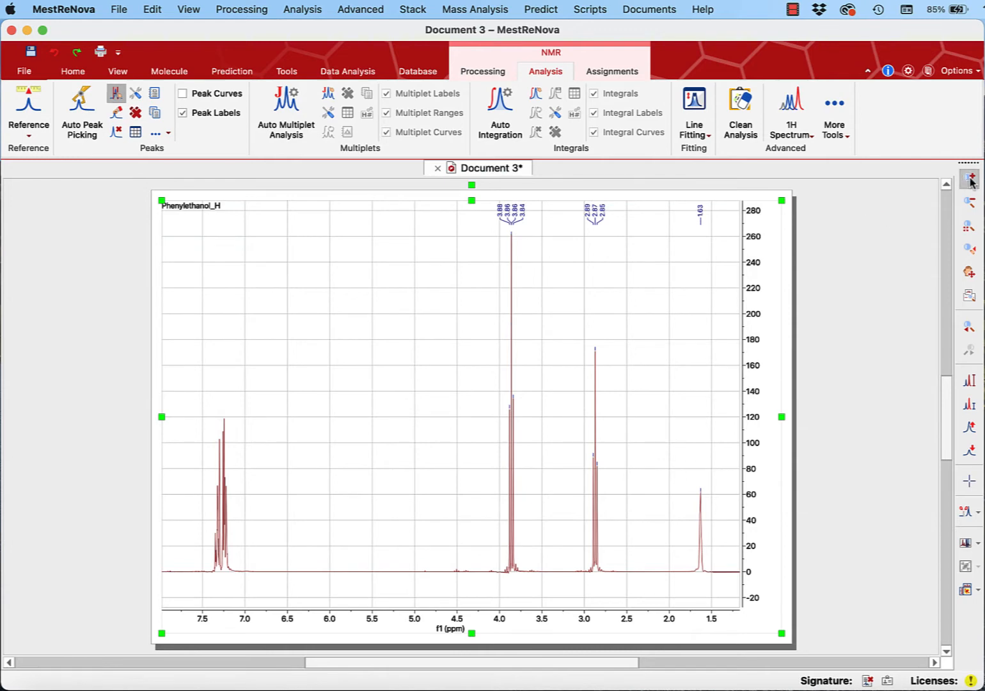
left_click_drag(485, 510, 535, 513)
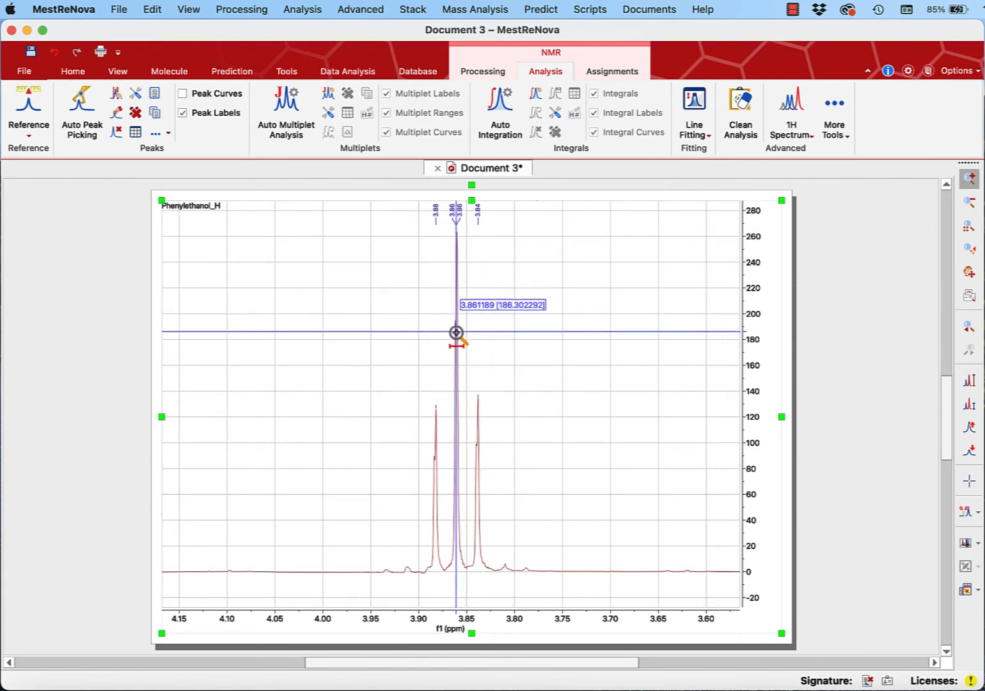
left_click_drag(373, 497, 552, 530)
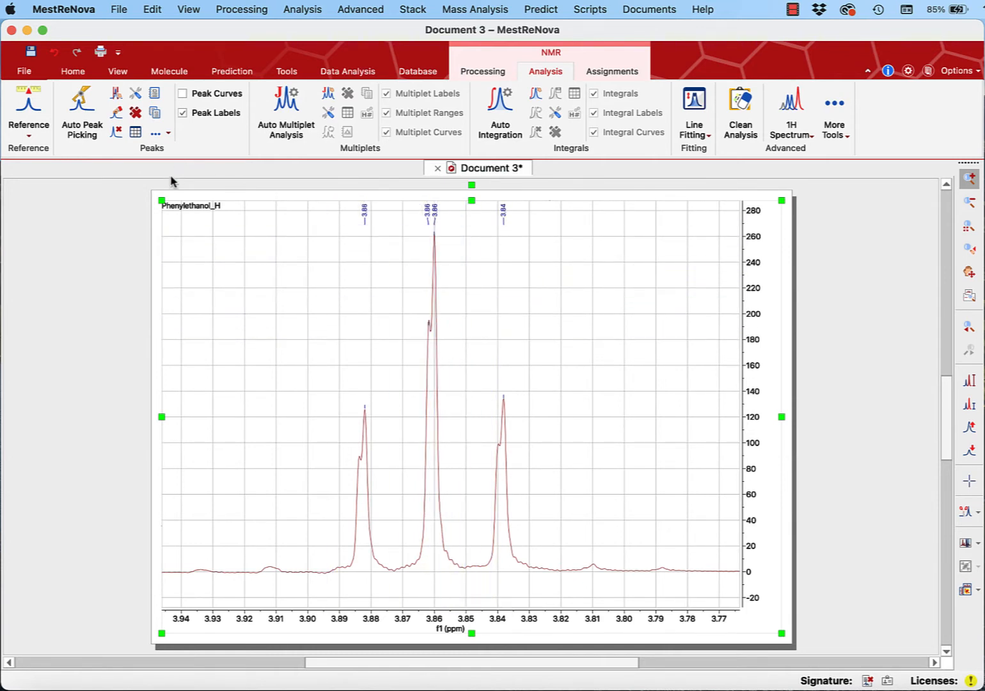
left_click(116, 134)
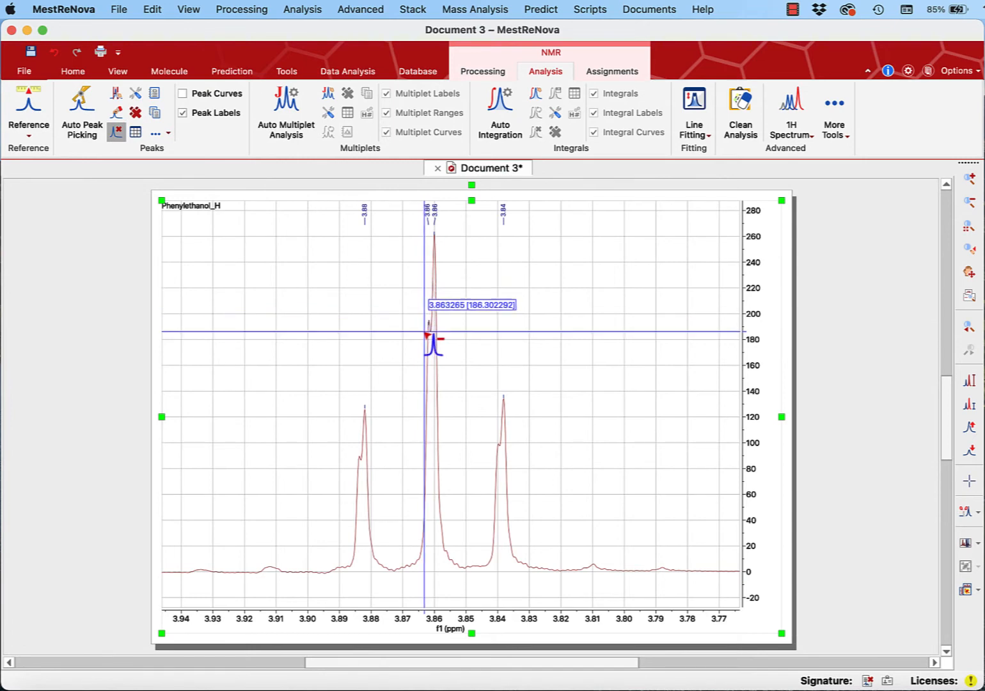
left_click_drag(425, 333, 432, 335)
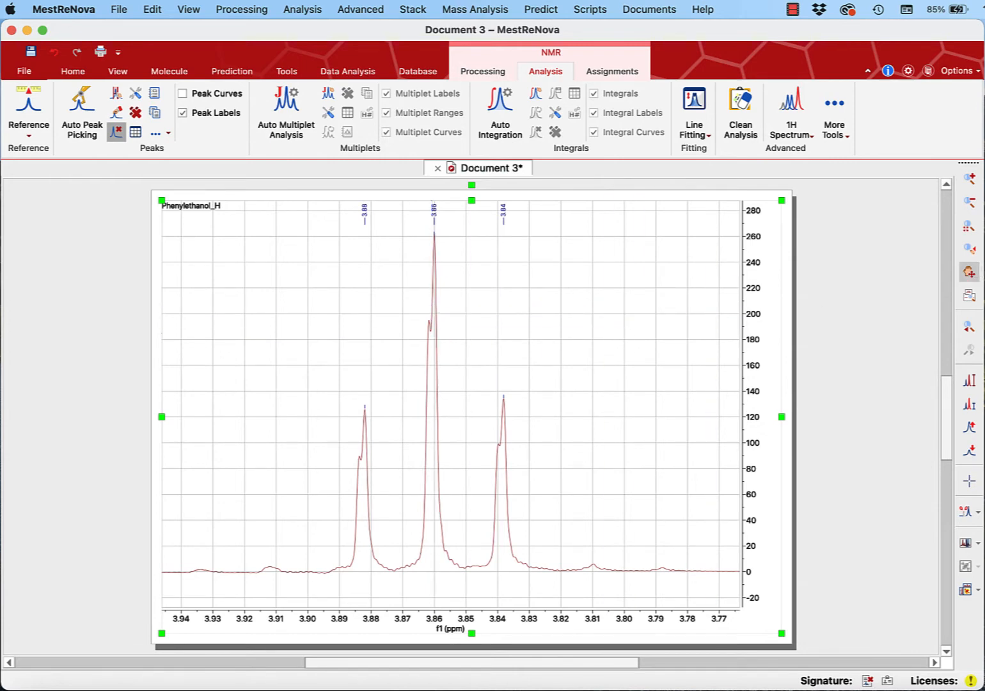
- Reframe the spectrum to about 8 to 1 ppm and pick the aromatic peaks near 7.3 ppm with a manual threshold of about 52
left_click(968, 229)
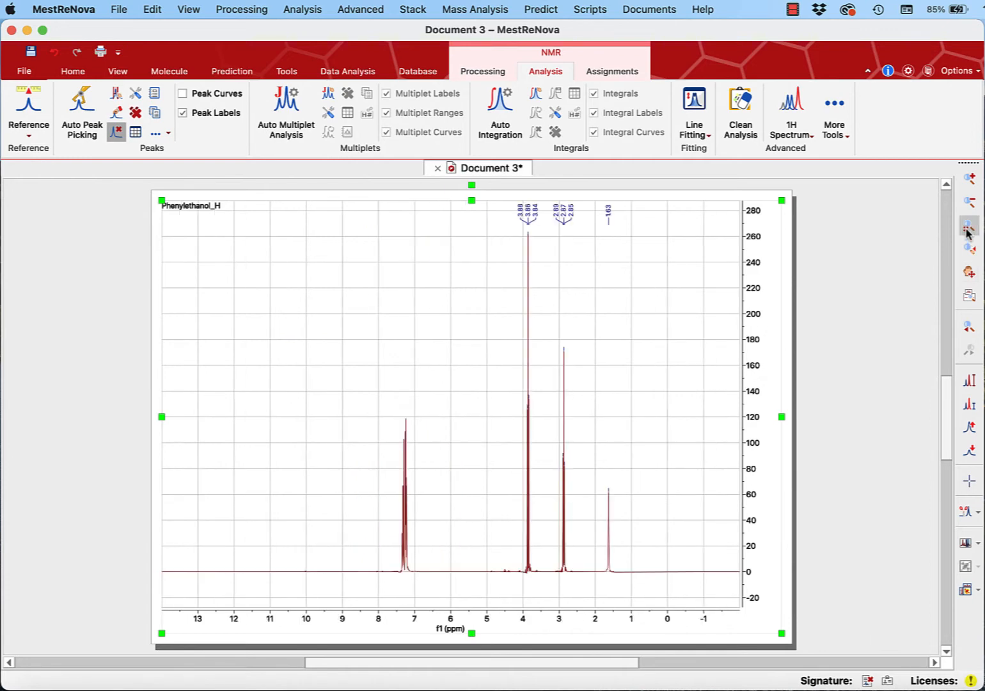
left_click(969, 178)
left_click_drag(380, 545, 636, 544)
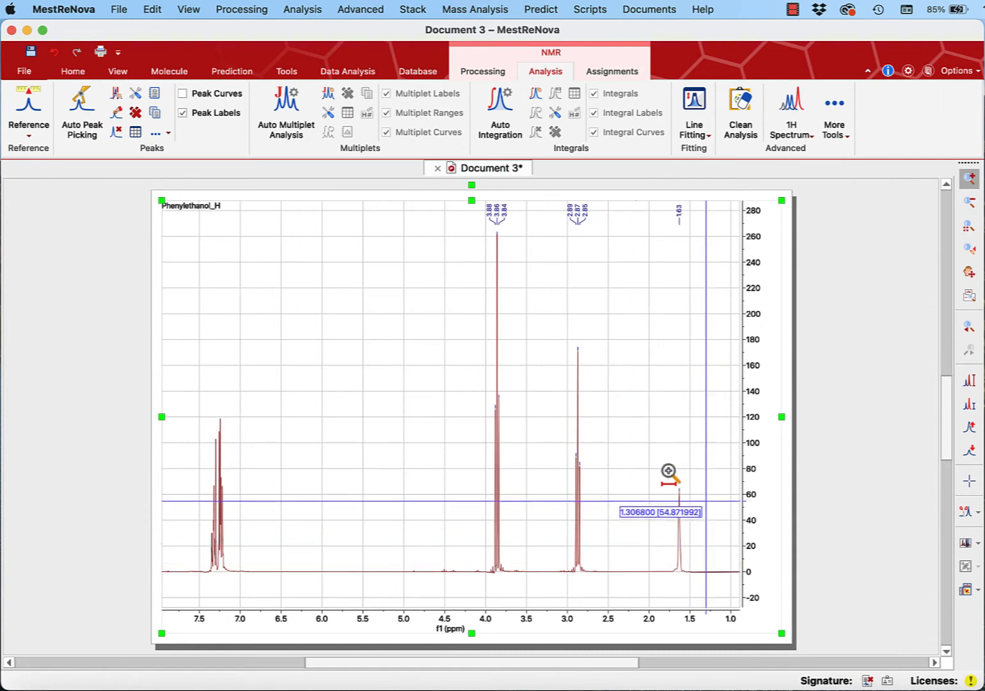
left_click(116, 95)
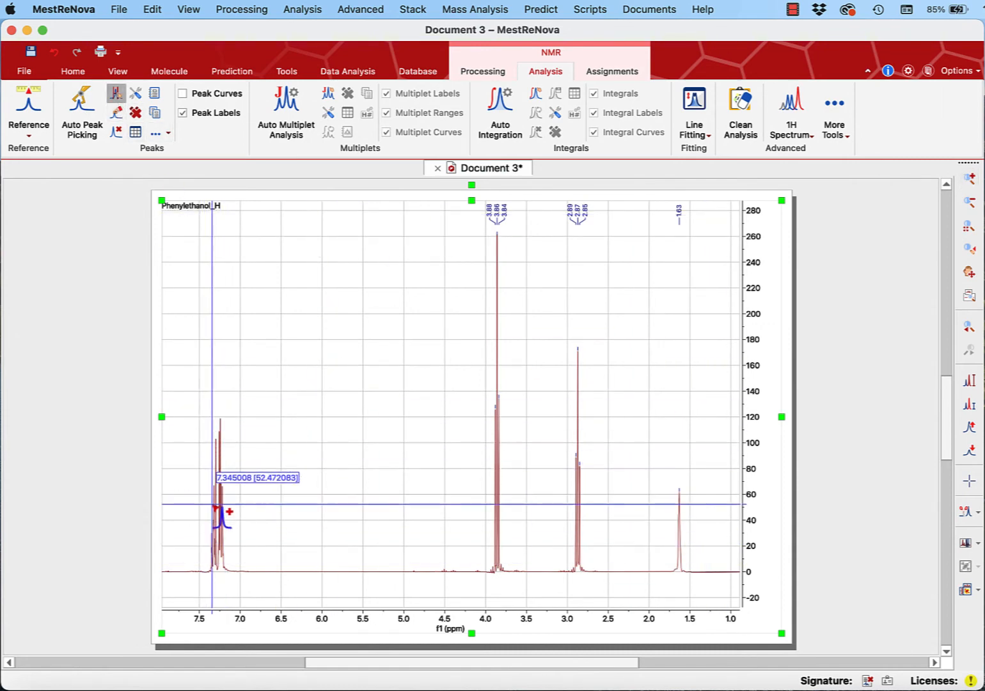
left_click_drag(202, 502, 229, 502)
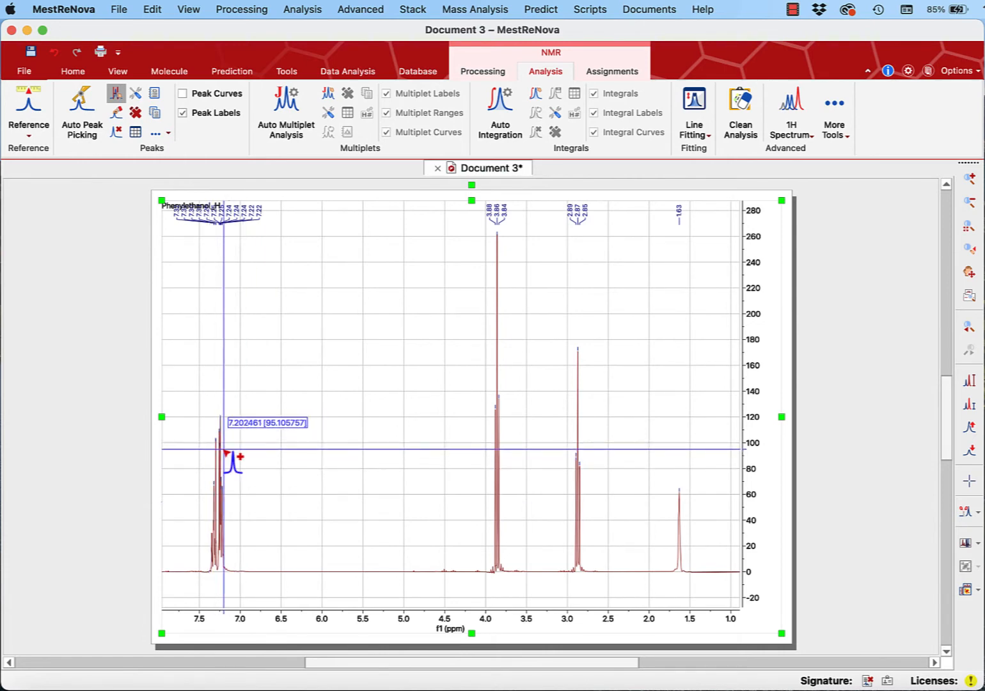
- Undo and redo the aromatic peak picking with a manual threshold of about 99, and shift the row of peak labels slightly down
left_click(55, 53)
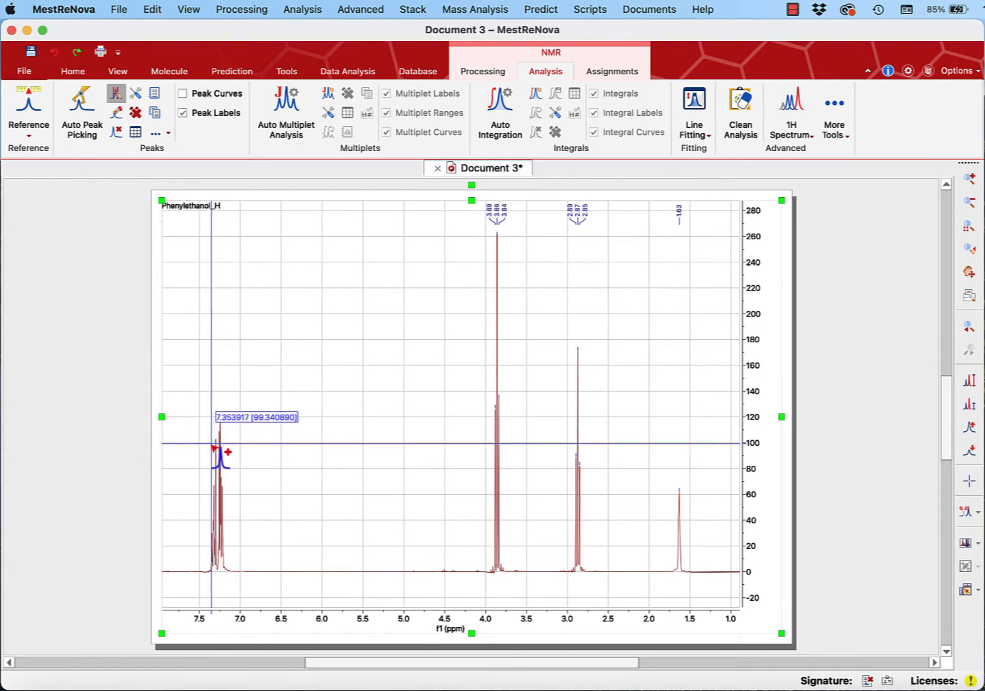
left_click_drag(212, 443, 224, 446)
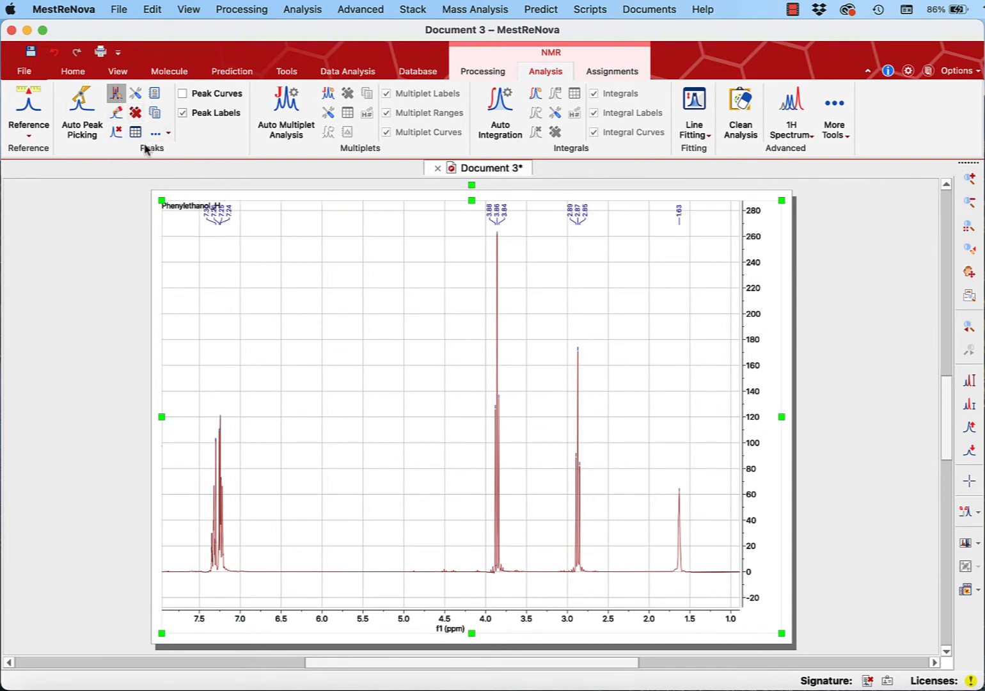
left_click(116, 94)
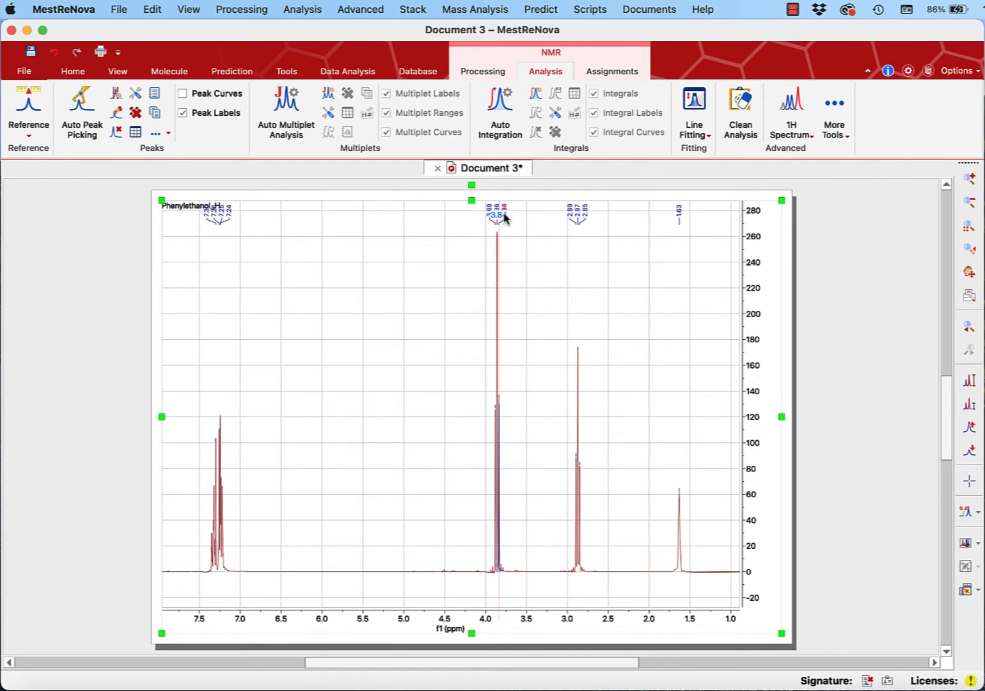
left_click_drag(505, 218, 509, 248)
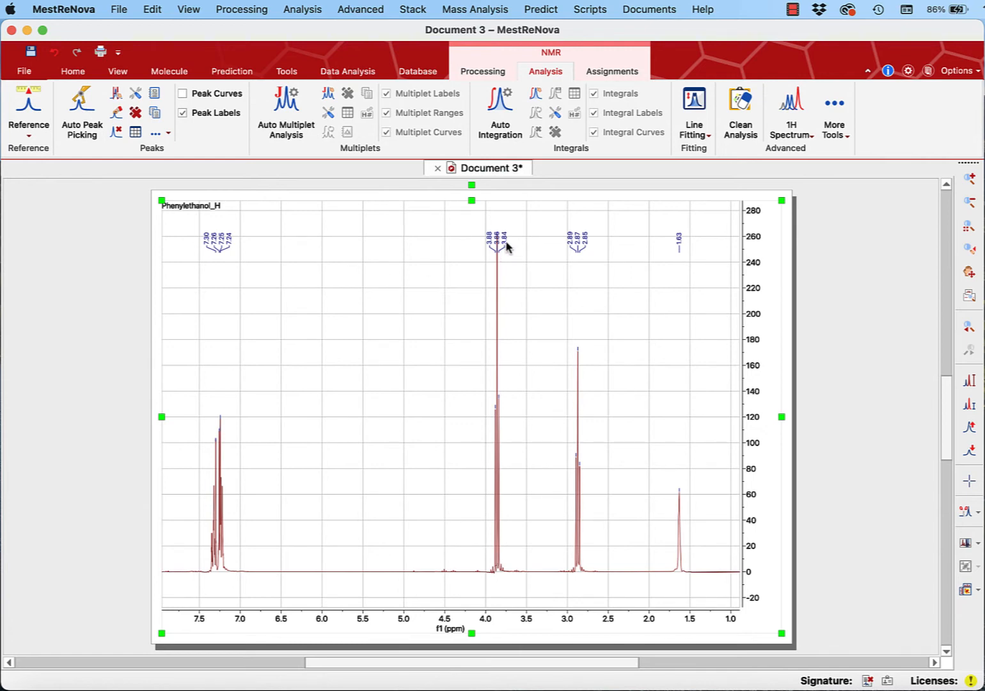
left_click_drag(505, 241, 505, 233)
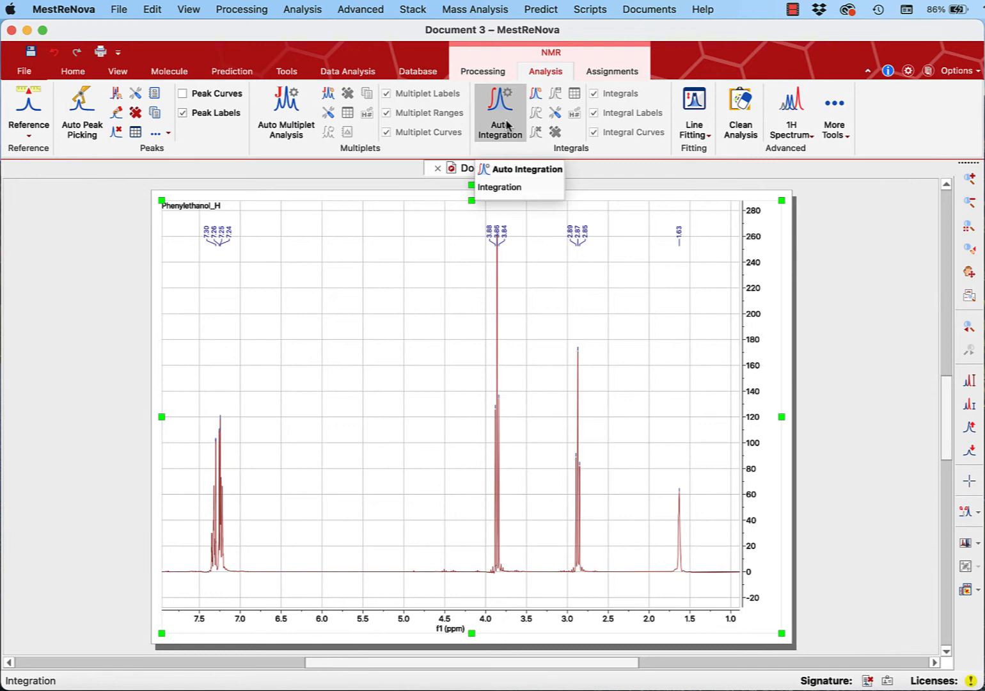
- Manually integrate the aromatic multiplet near 7.3 ppm and the signals near 3.86, 2.87 and 1.63 ppm
left_click(536, 94)
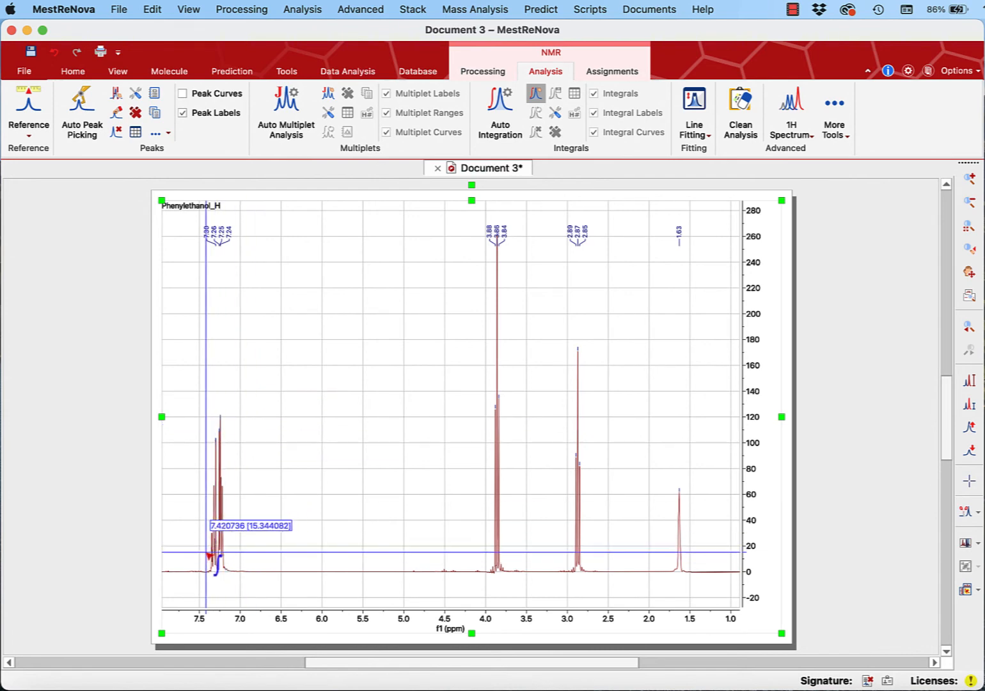
left_click_drag(209, 555, 230, 560)
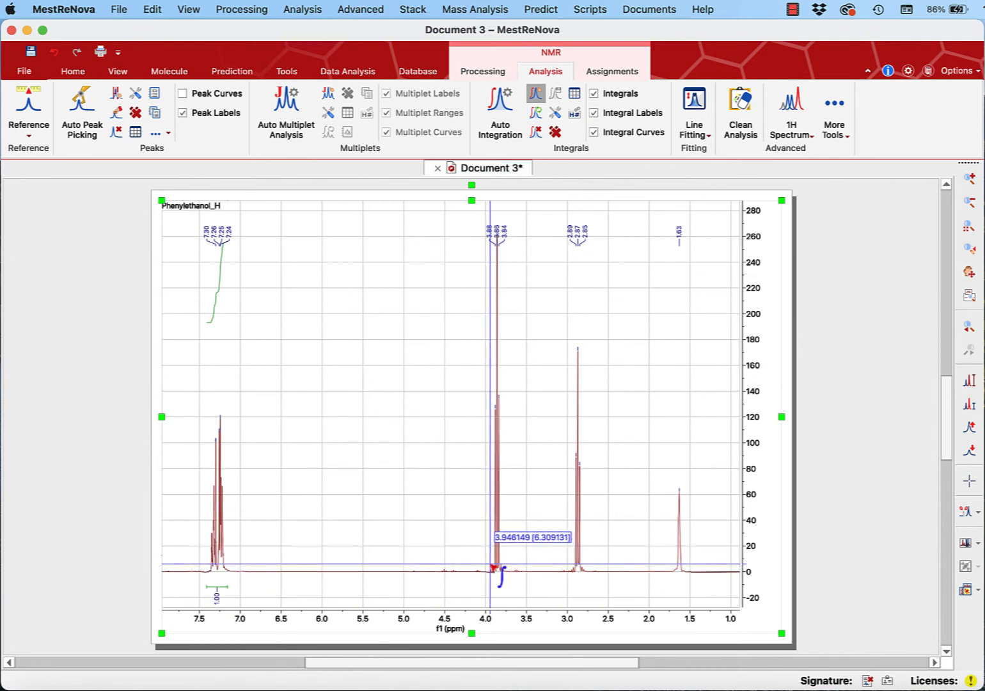
left_click_drag(490, 568, 506, 570)
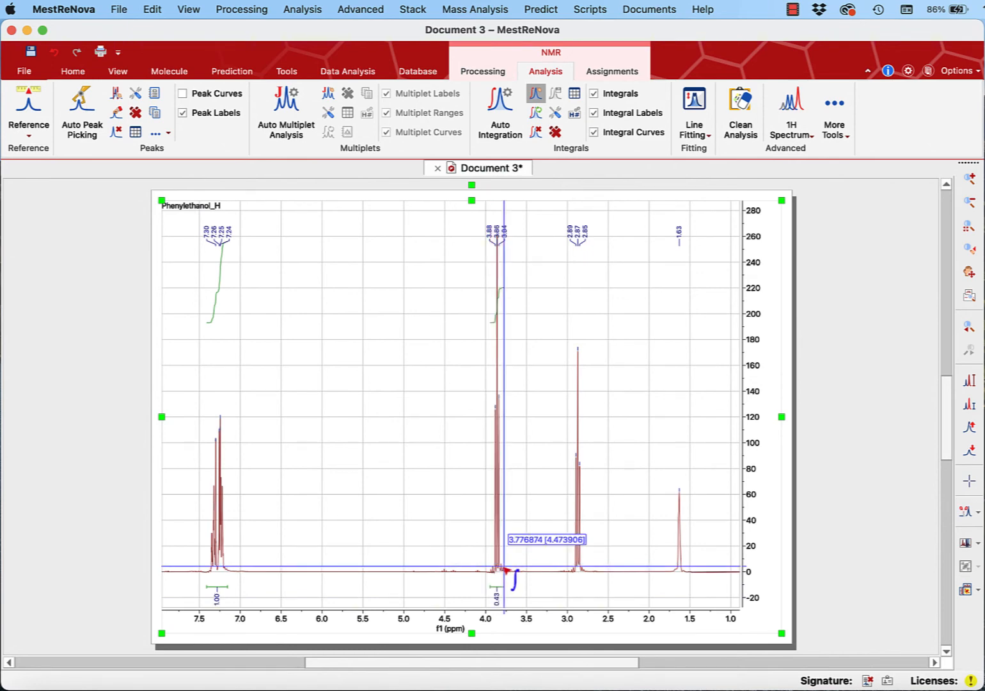
left_click_drag(573, 565, 588, 568)
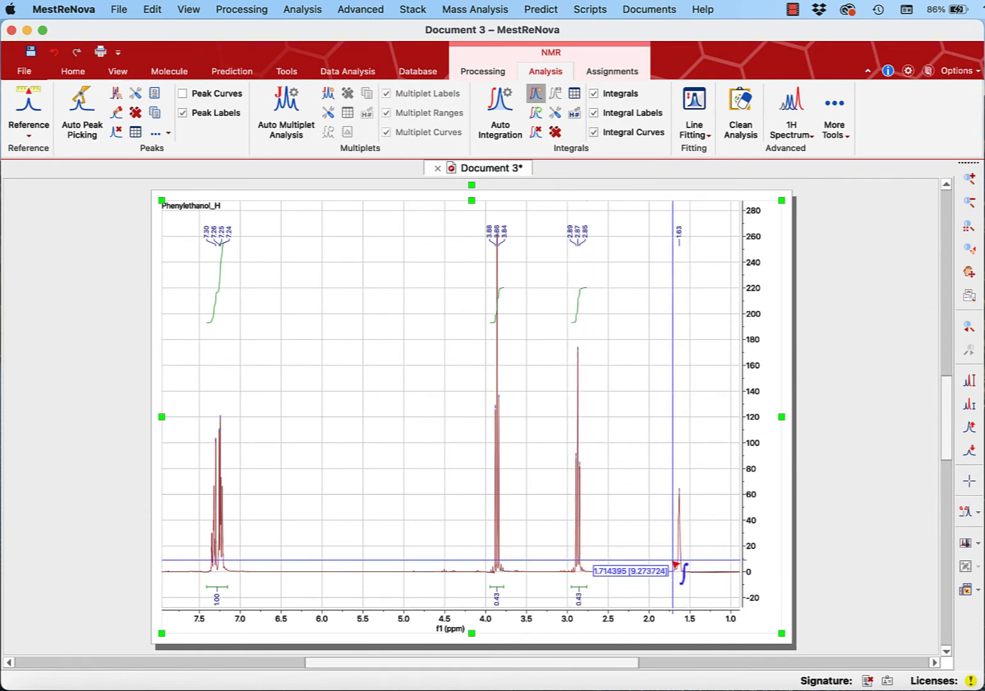
left_click_drag(672, 565, 688, 566)
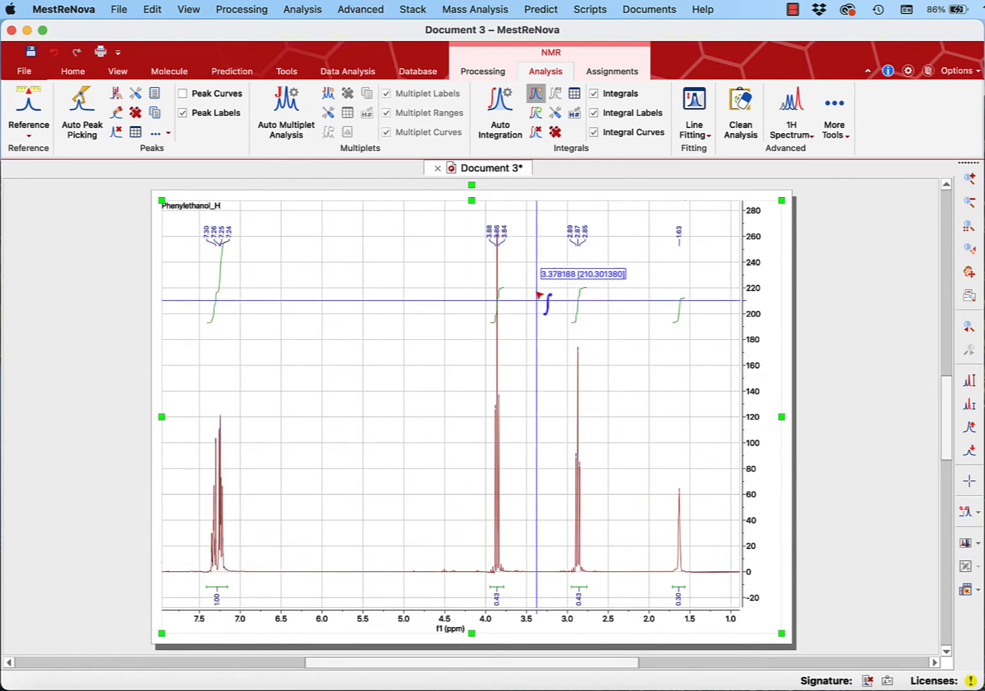
left_click(536, 96)
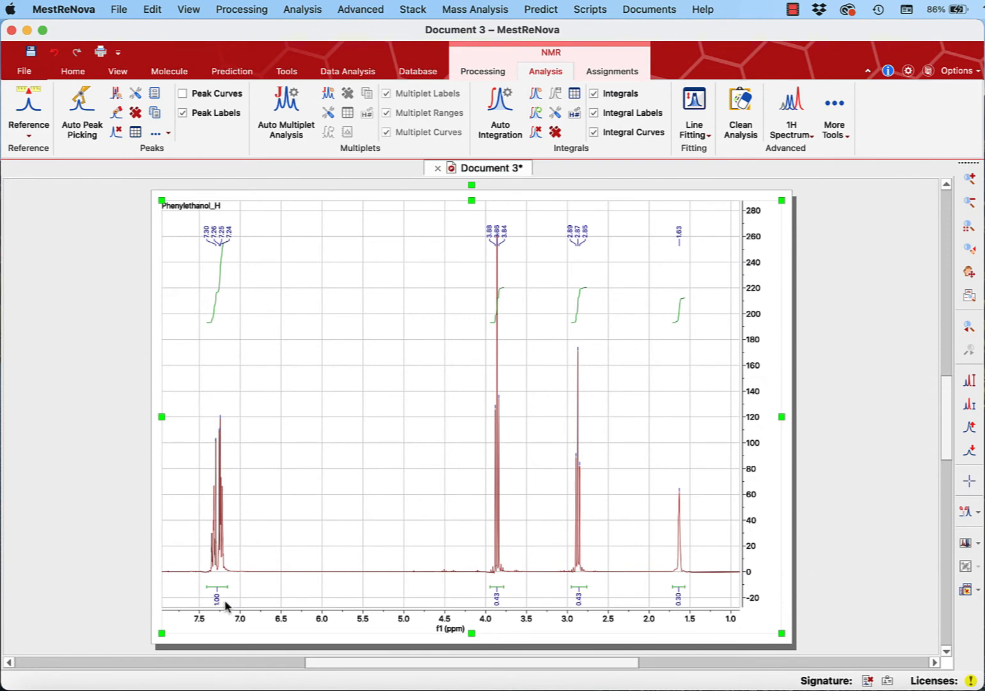
- Bring the Phenylethanol structure image from Preview over the spectrum for comparison, move it away, and return to MestReNova
left_click_drag(984, 233, 722, 221)
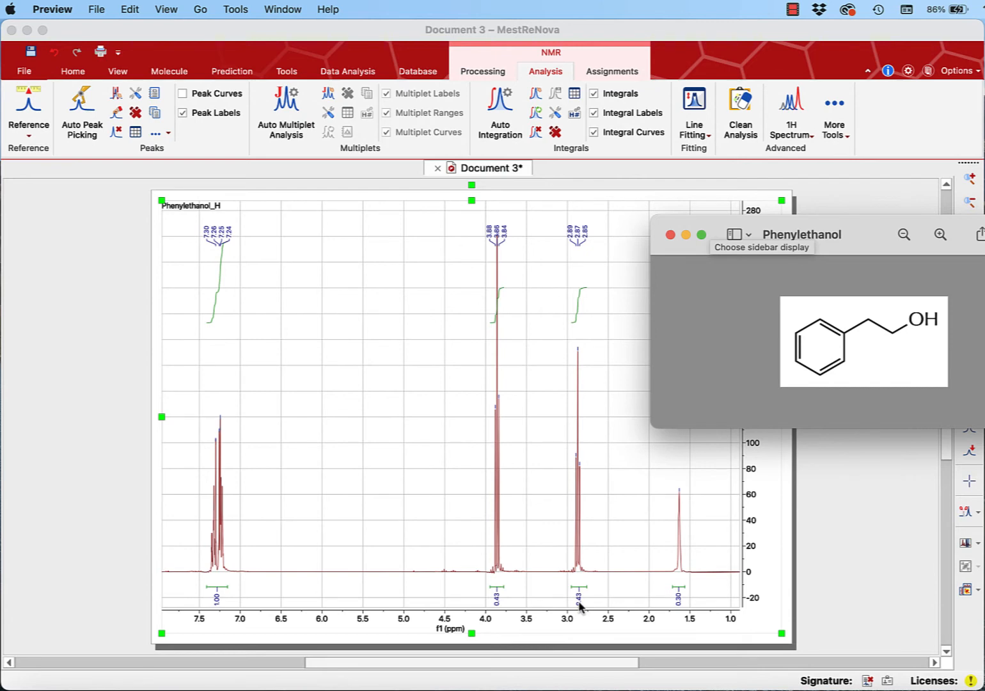
left_click_drag(870, 245, 984, 213)
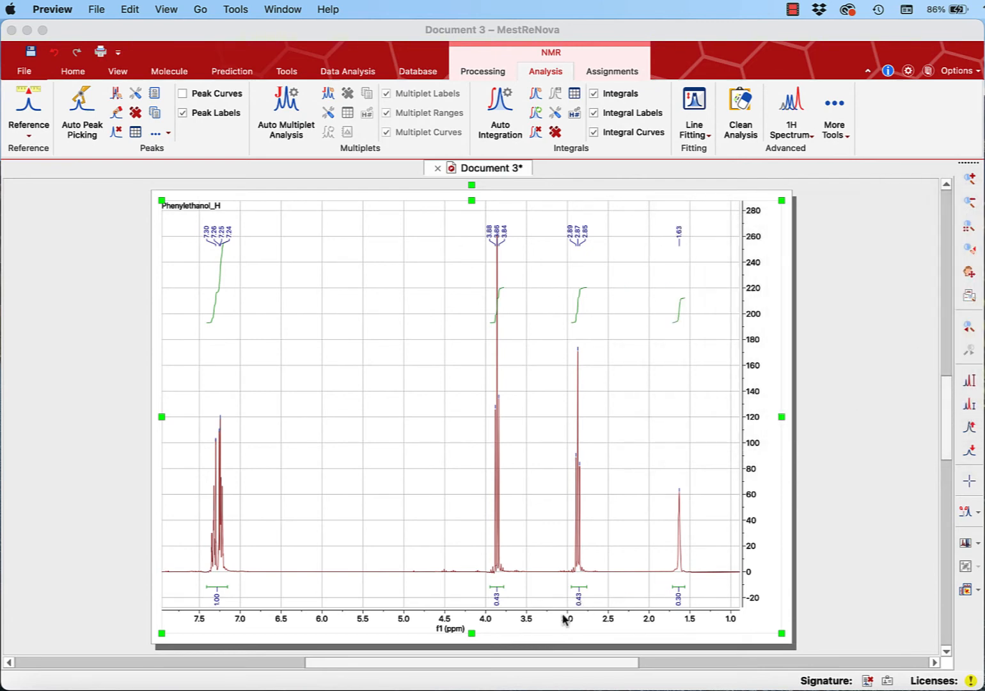
left_click(623, 526)
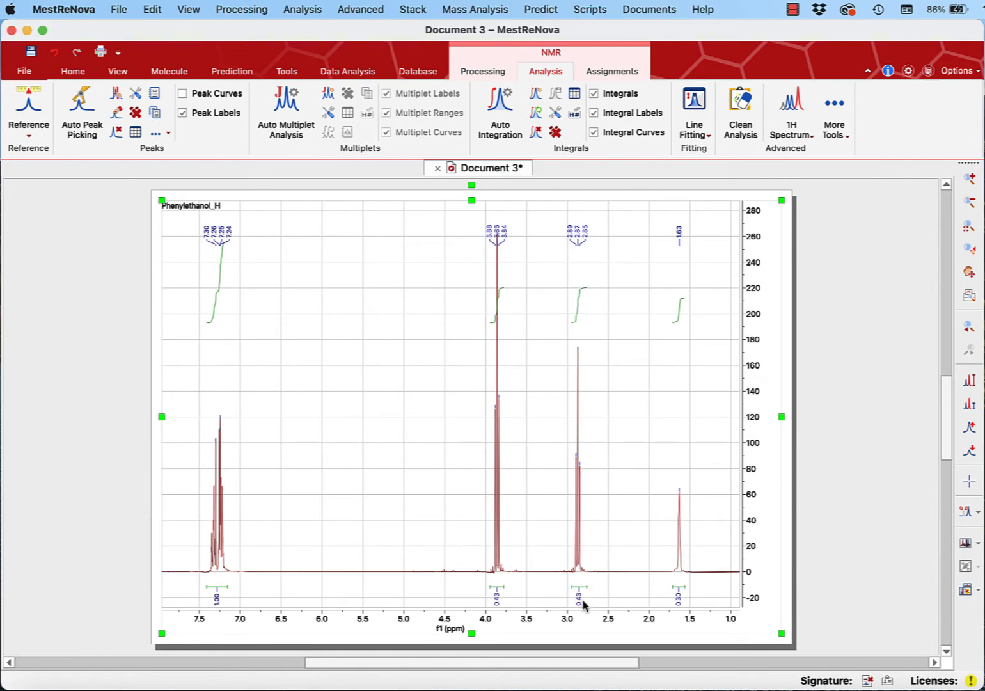
- Set the normalized integral of the 2.87 ppm signal to 2 in the Integral Manager and close the manager
left_click(581, 600)
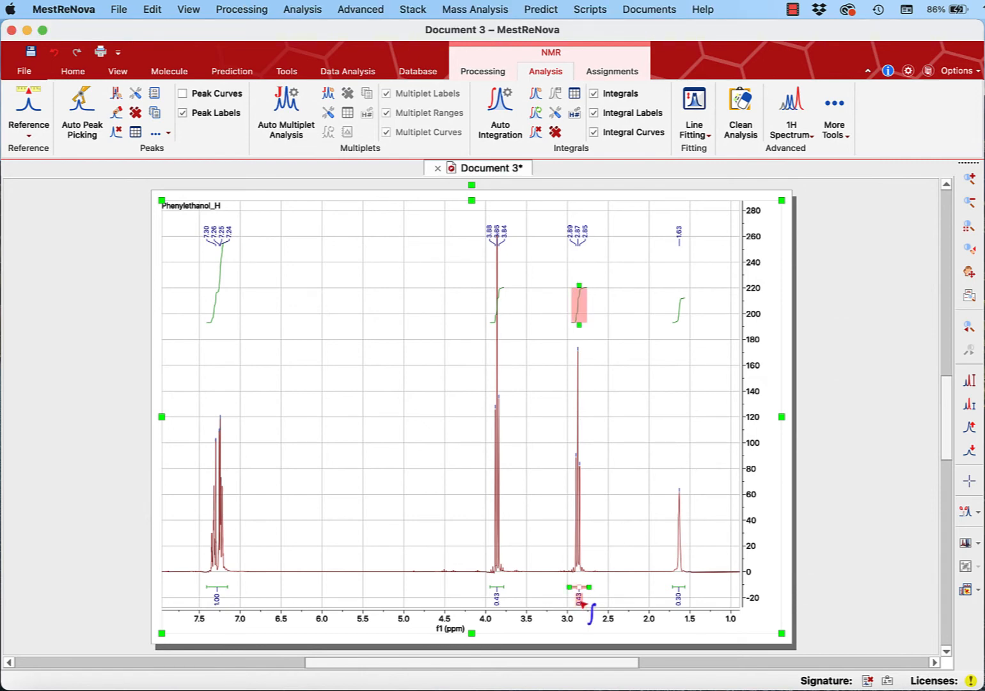
left_click(618, 525)
left_click(582, 604)
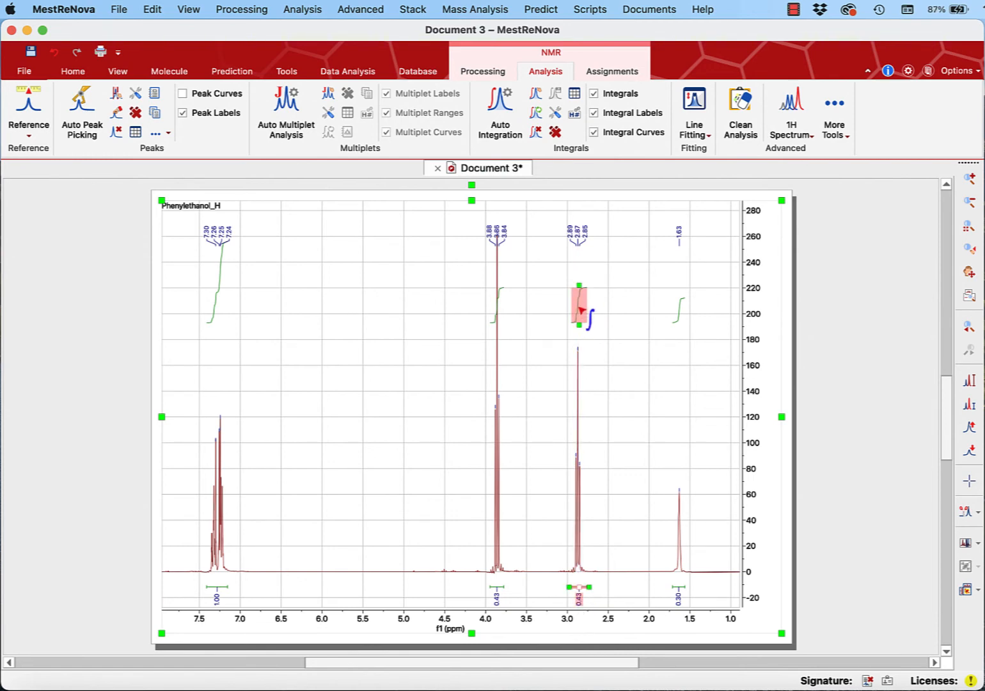
double_click(581, 603)
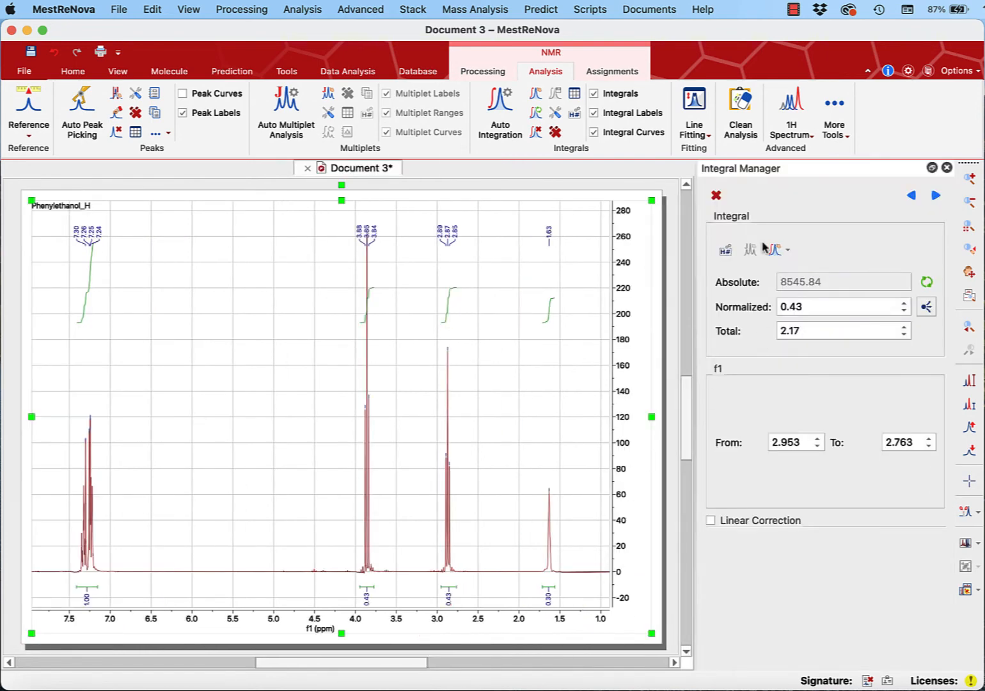
left_click(820, 308)
left_click_drag(820, 309, 732, 312)
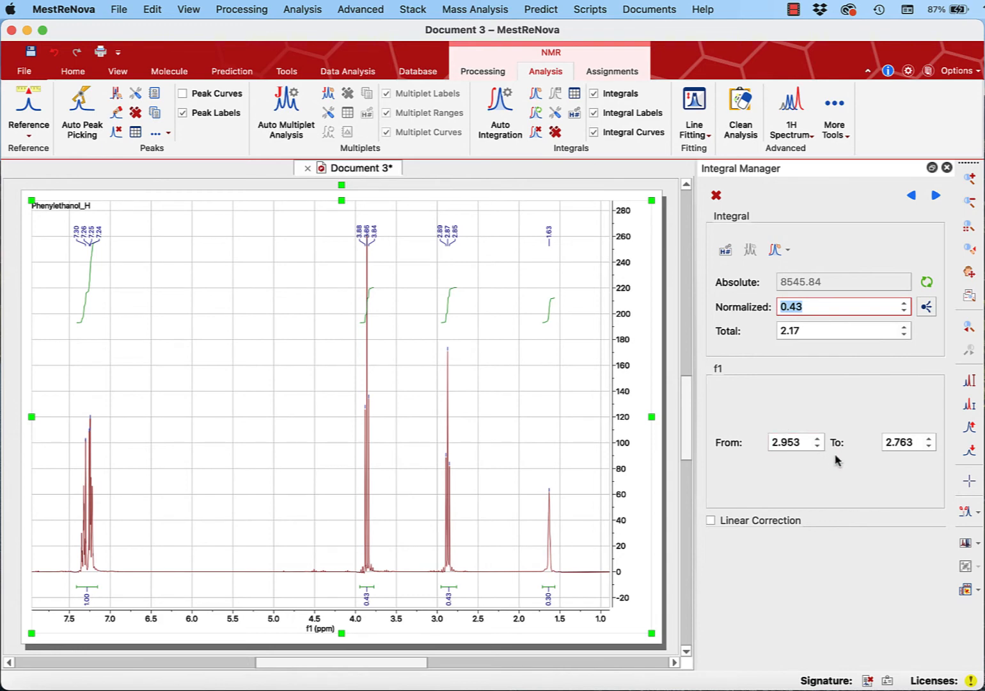
type("2")
key("Return")
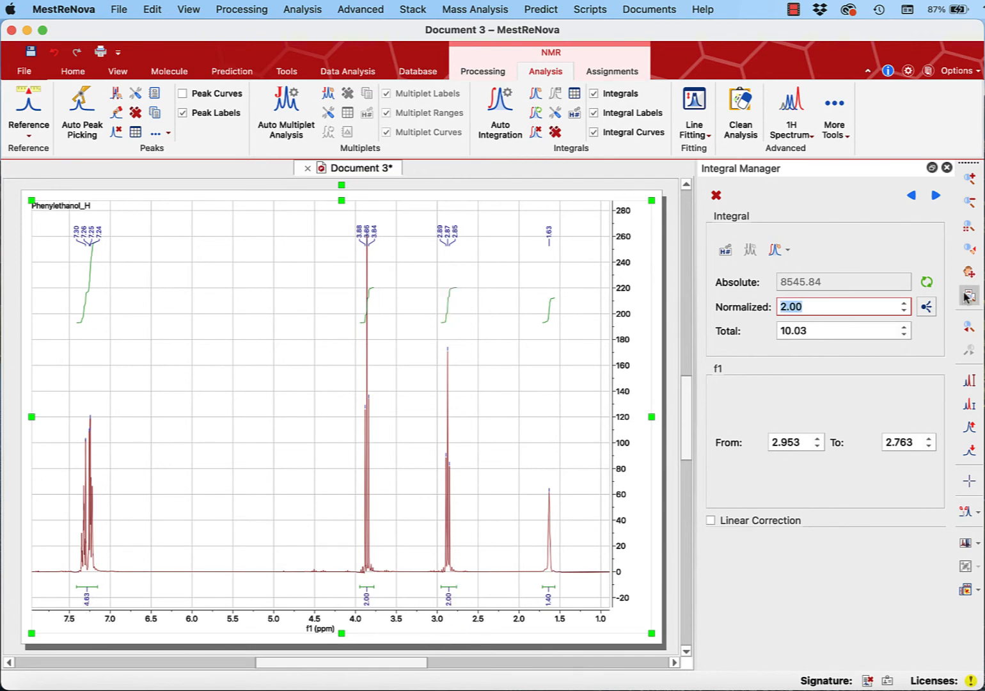
left_click(947, 168)
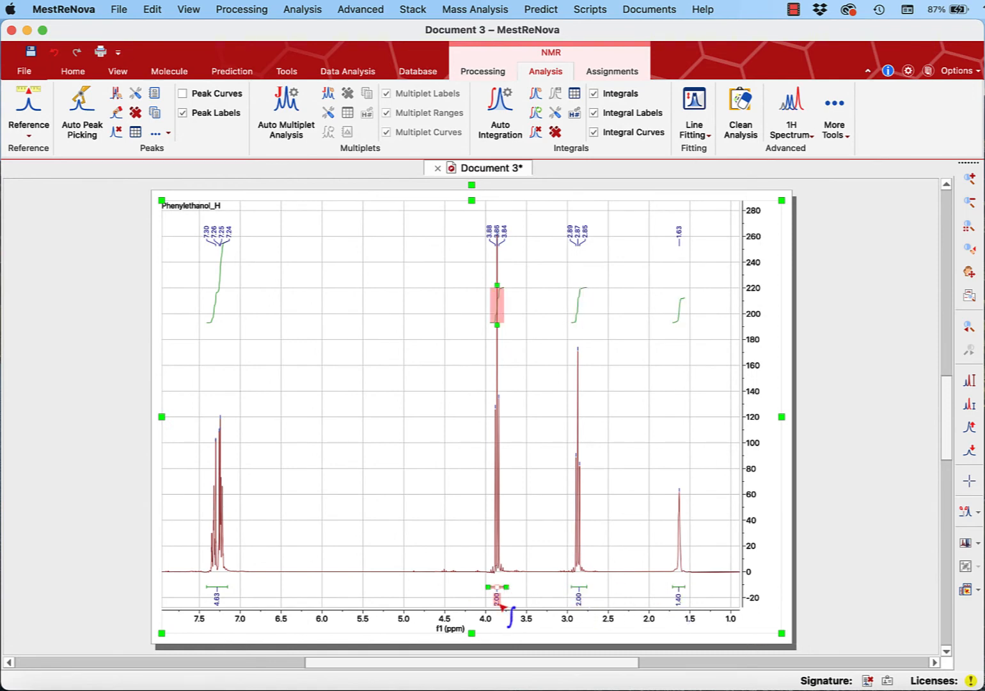
left_click(218, 598)
key("Escape")
left_click(220, 265)
left_click(257, 292)
left_click(152, 10)
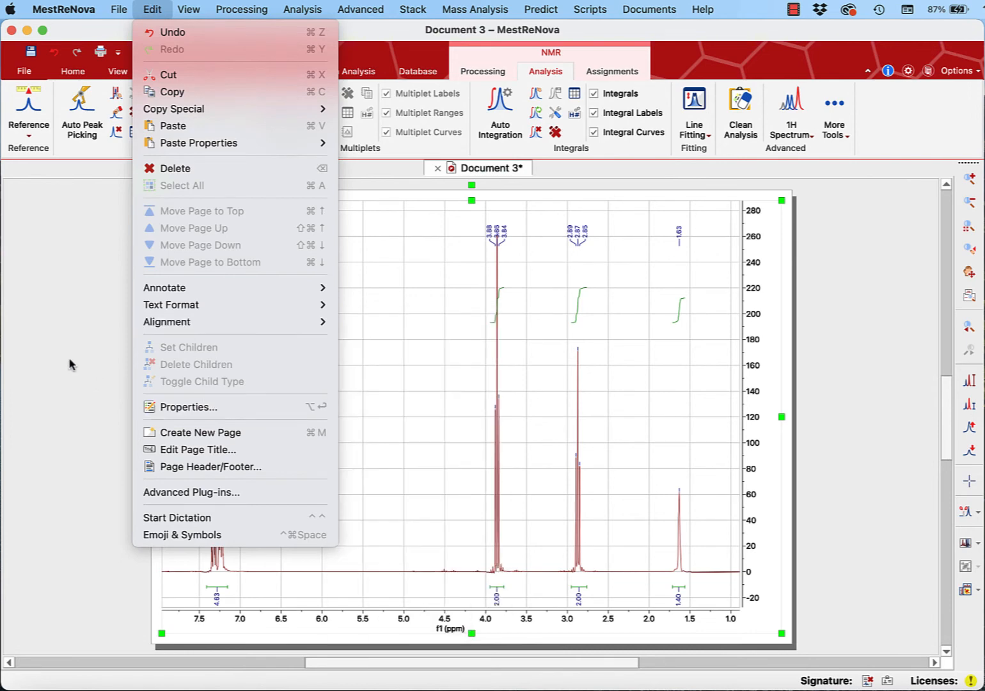
left_click(70, 362)
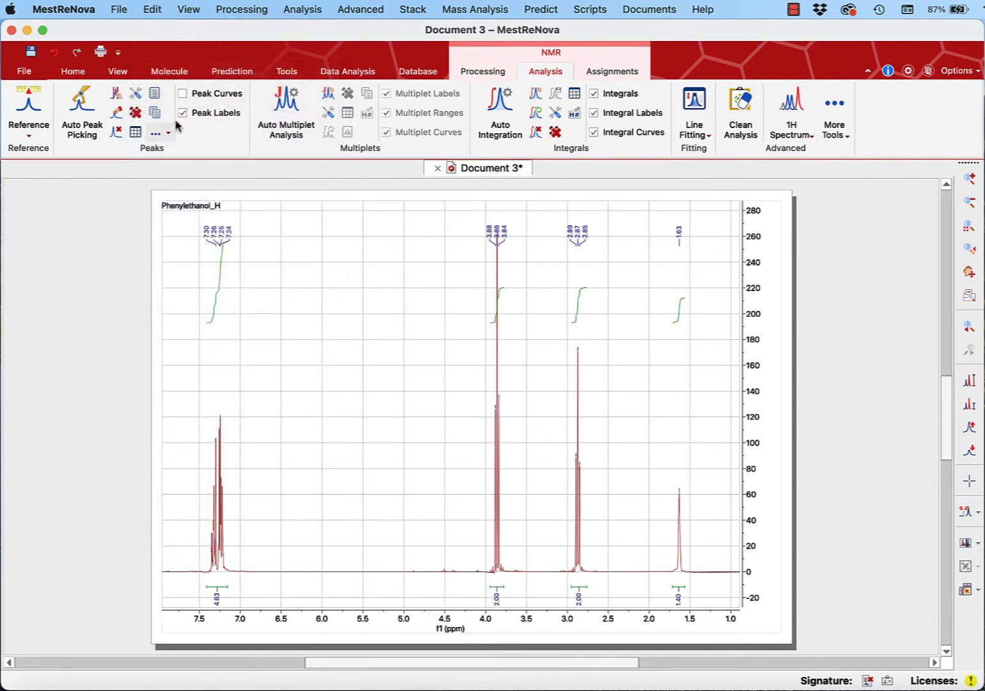
left_click(151, 8)
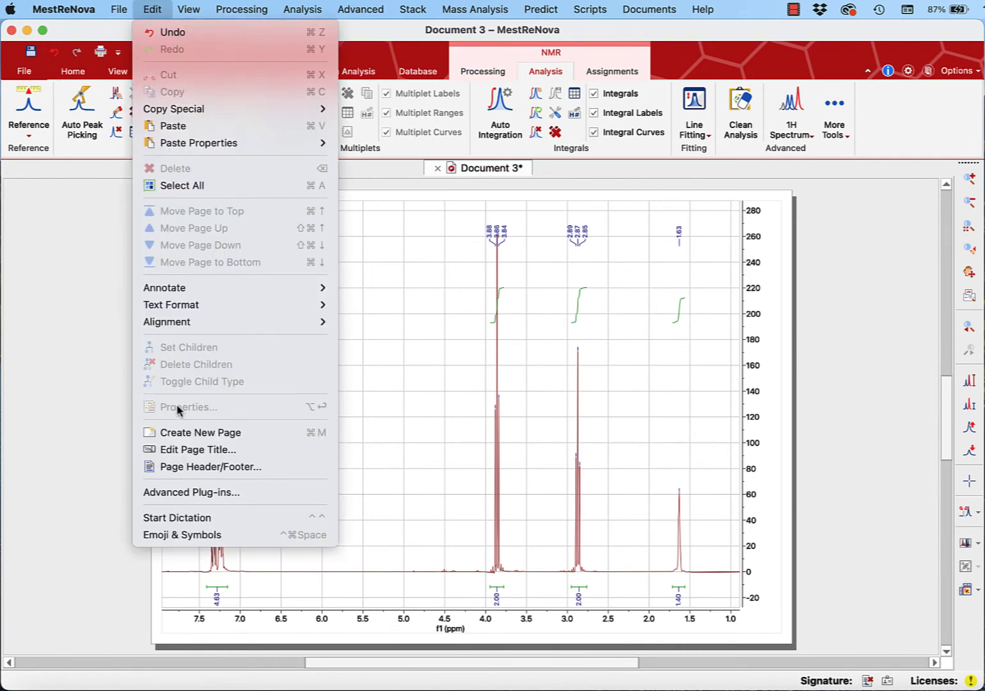
left_click(73, 347)
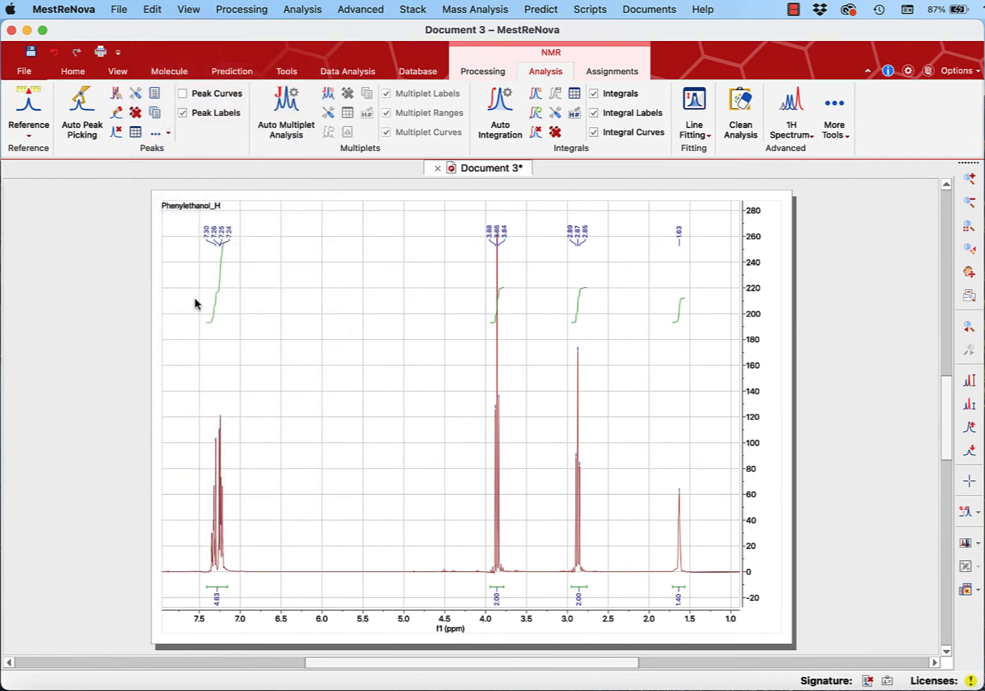
- Select the spectrum and open its properties at the peak label settings
left_click(306, 237)
left_click(159, 8)
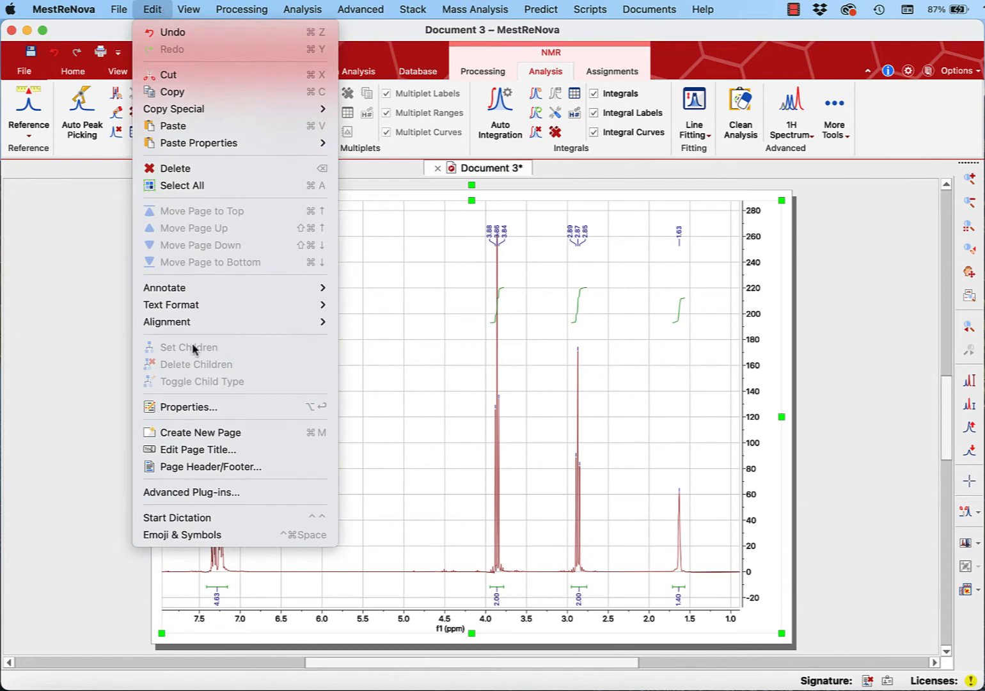
left_click(190, 407)
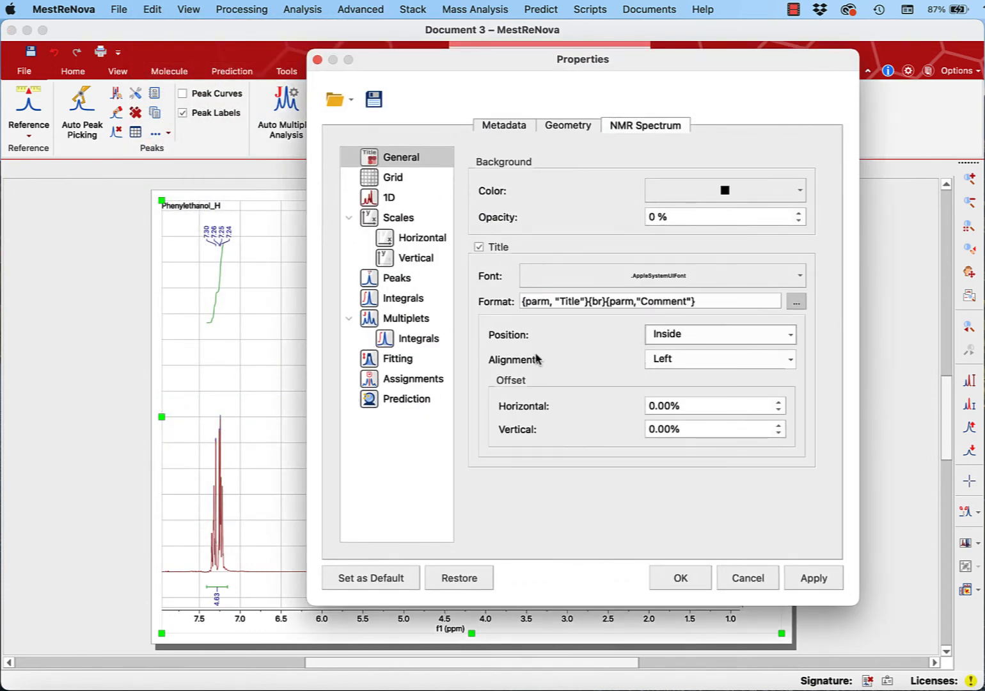
left_click(403, 281)
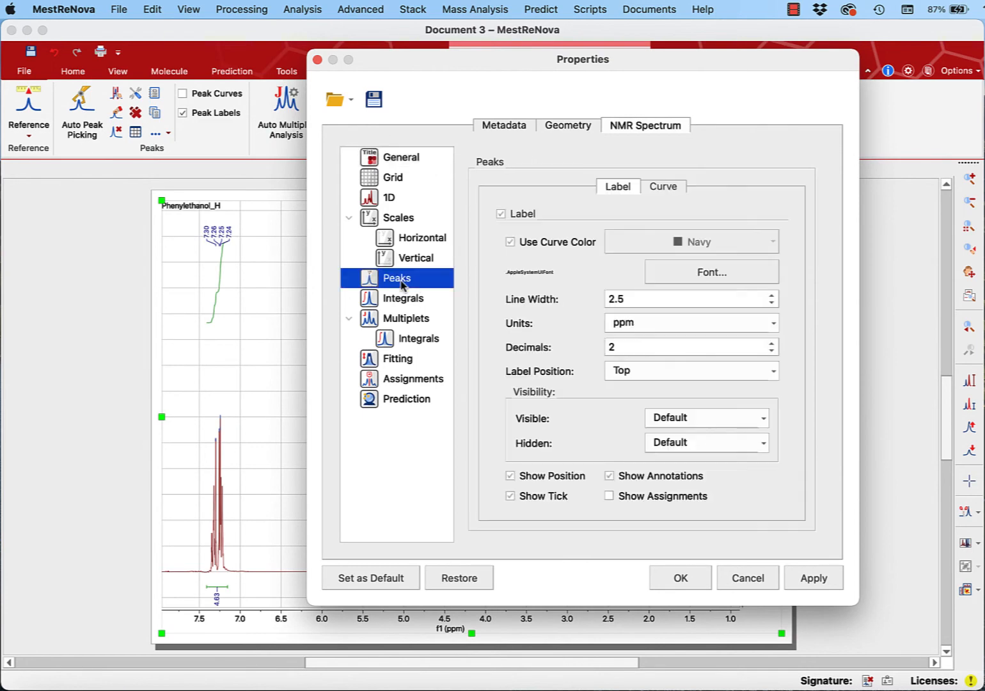
- Set the peak label font to Verdana Regular, size 7, and the peak label decimals to 3
left_click(723, 276)
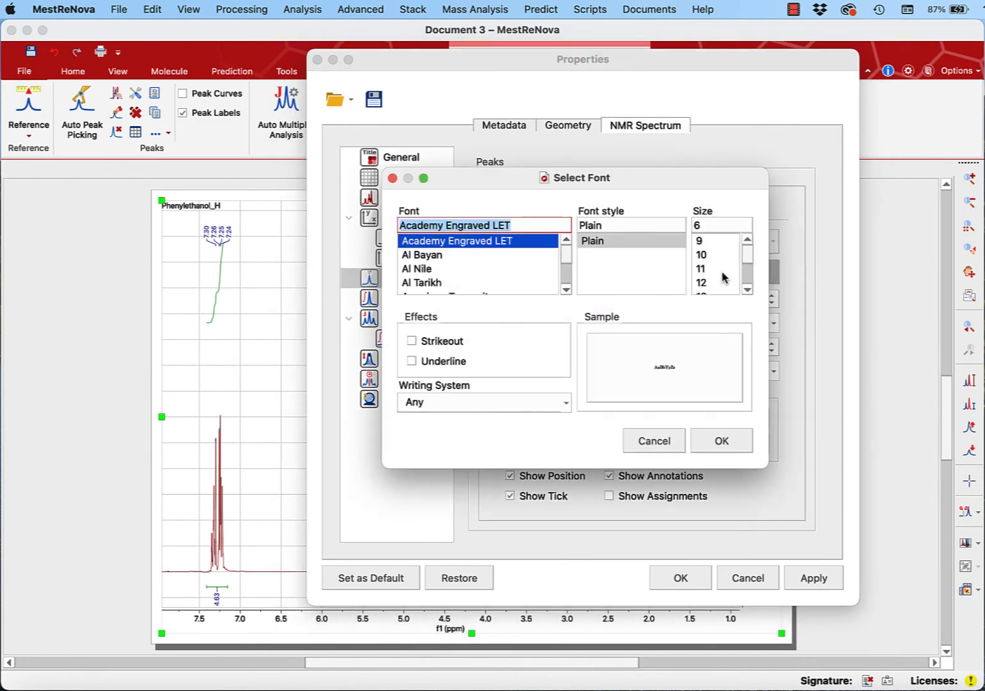
mouse_move(564, 255)
left_mouse_down()
mouse_move(565, 297)
mouse_move(564, 269)
left_mouse_up()
scroll(566, 243, "up", 5)
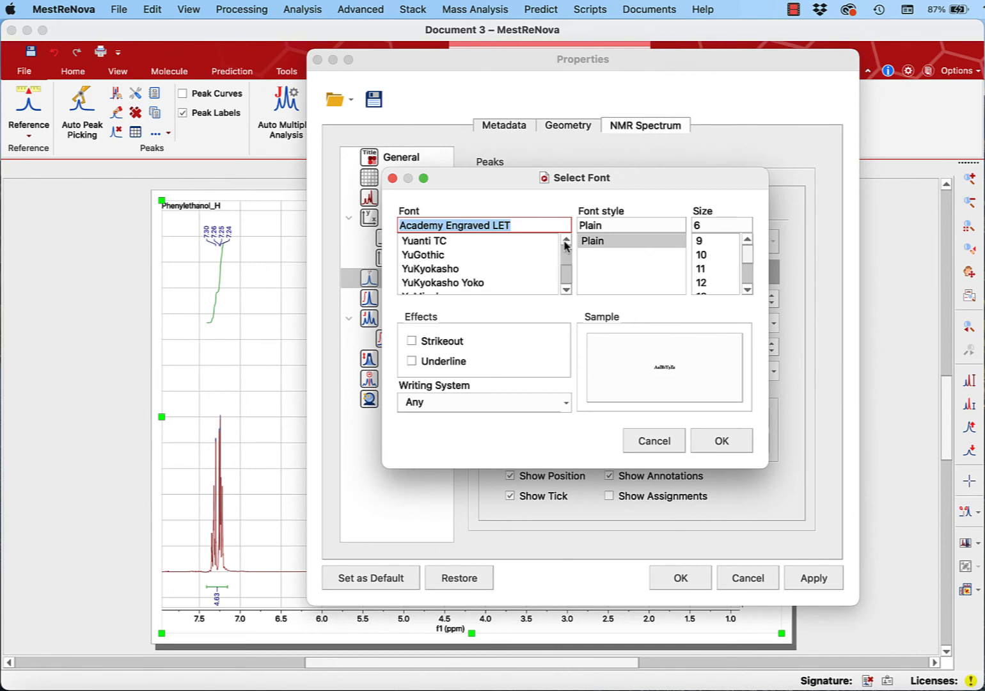
scroll(565, 245, "up", 8)
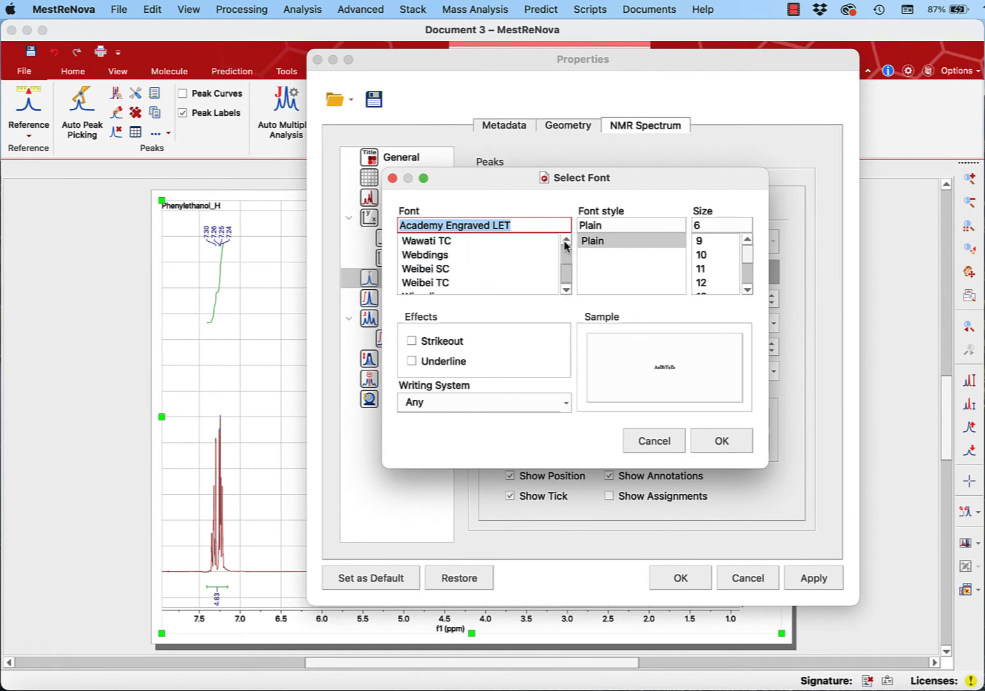
scroll(566, 245, "up", 8)
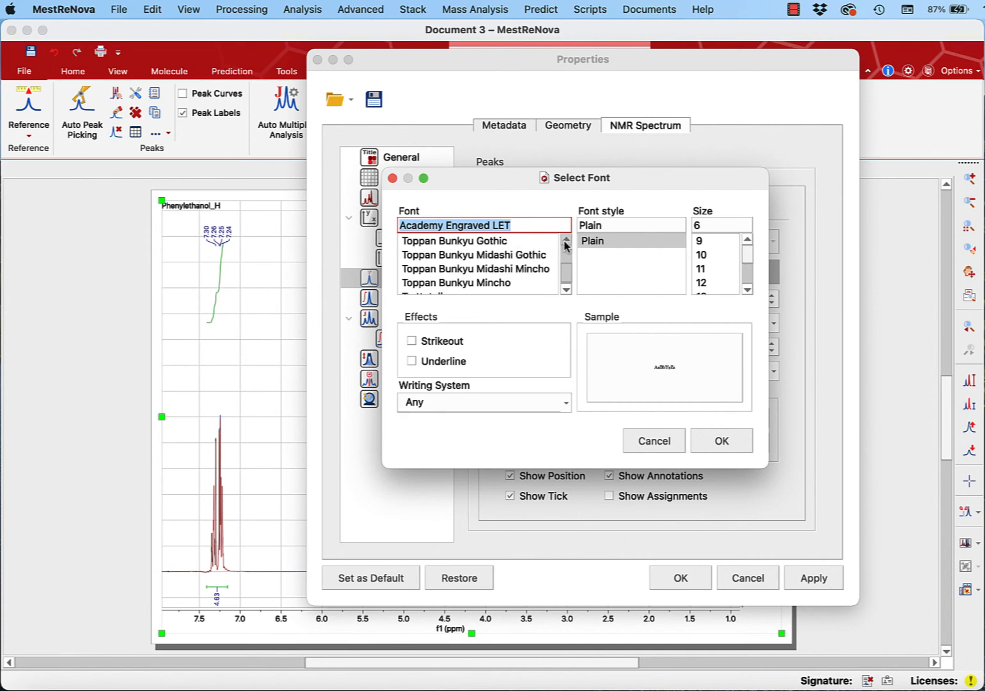
scroll(566, 245, "up", 2)
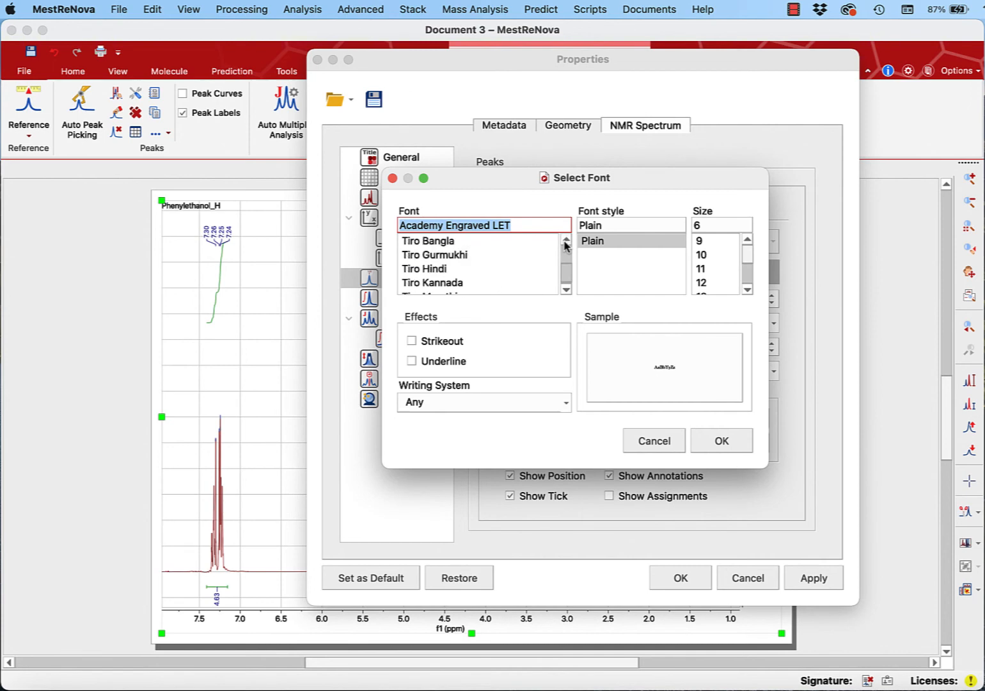
scroll(565, 291, "down", 9)
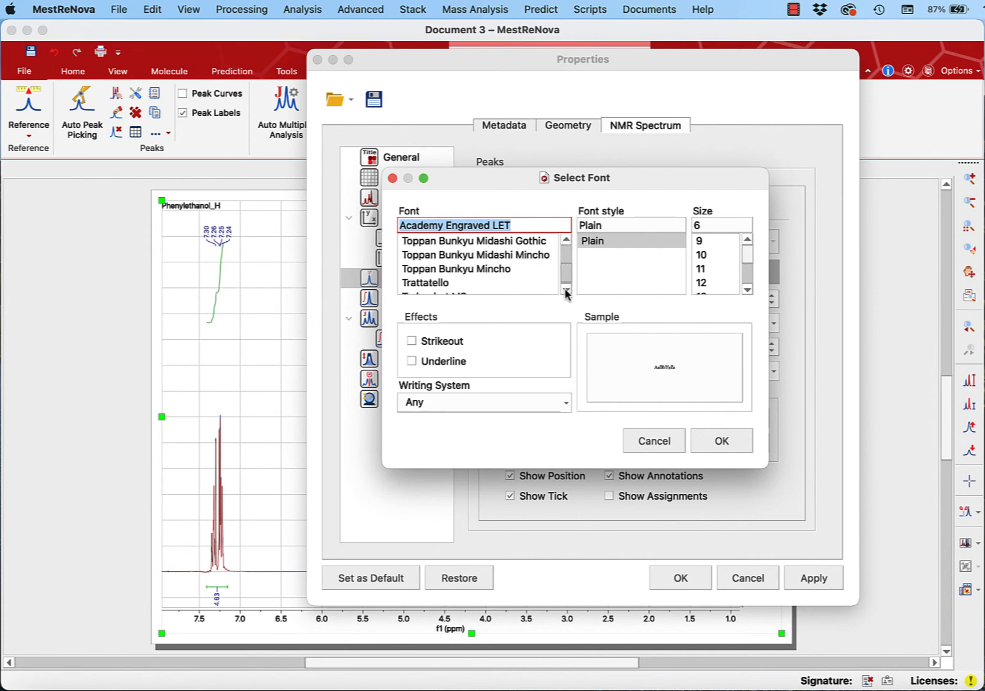
scroll(566, 291, "down", 6)
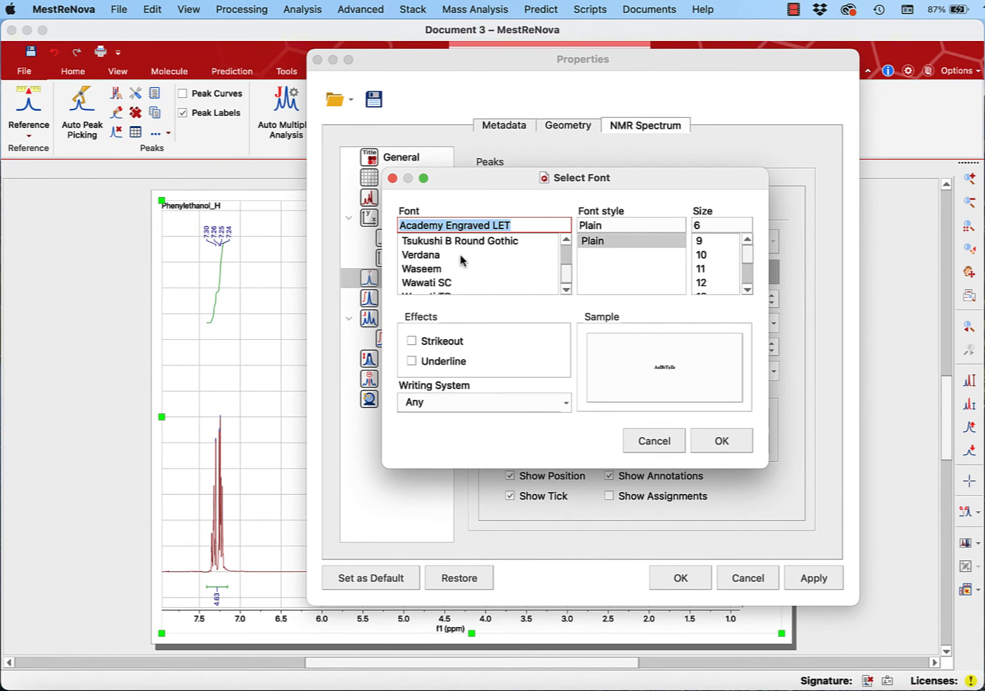
left_click(461, 256)
double_click(717, 224)
type("7")
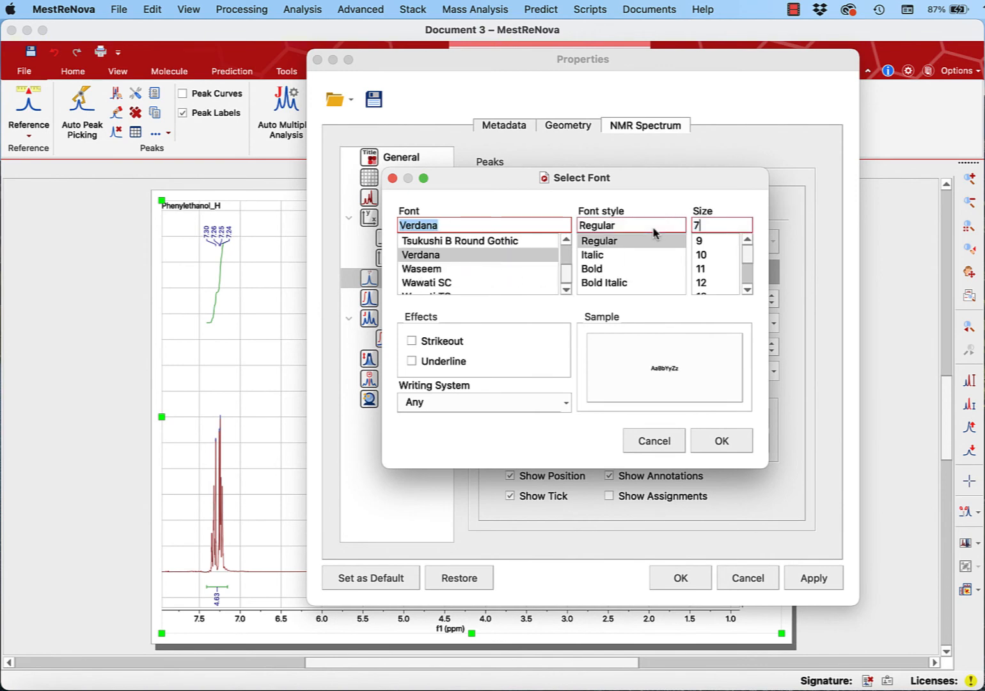
left_click(717, 445)
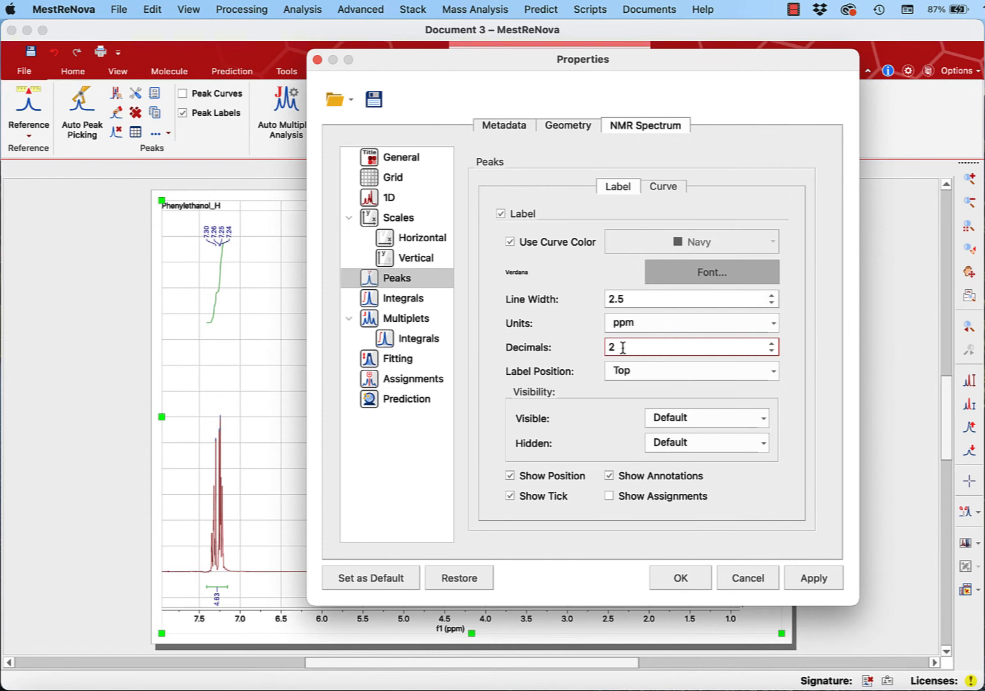
left_click(771, 344)
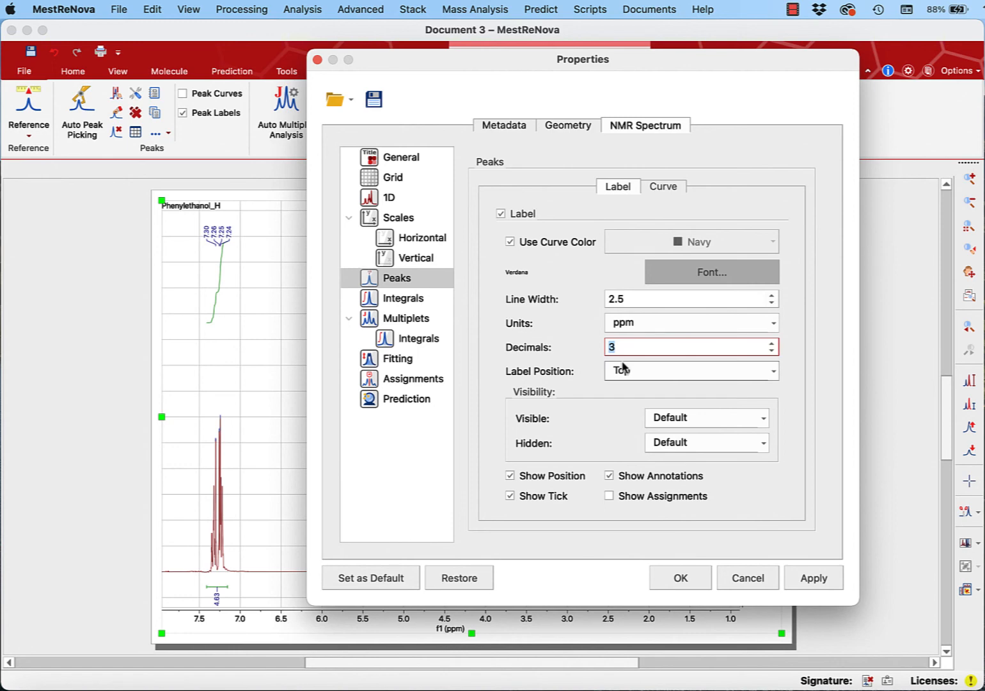
- Set the integral label font to Verdana Regular, size 7, and accept the spectrum properties
left_click(398, 299)
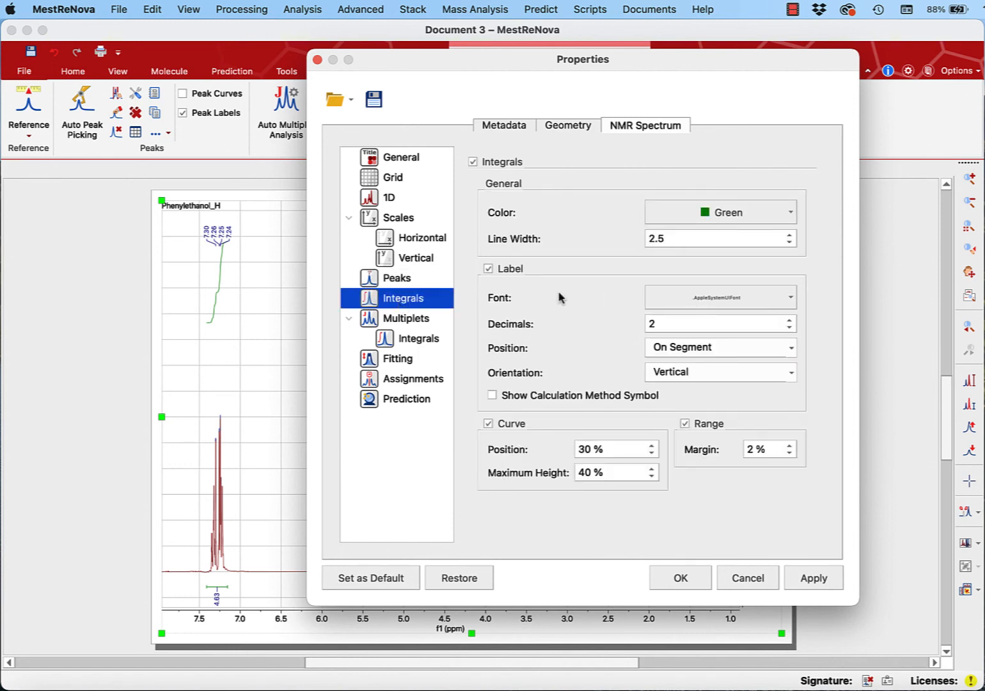
left_click(706, 300)
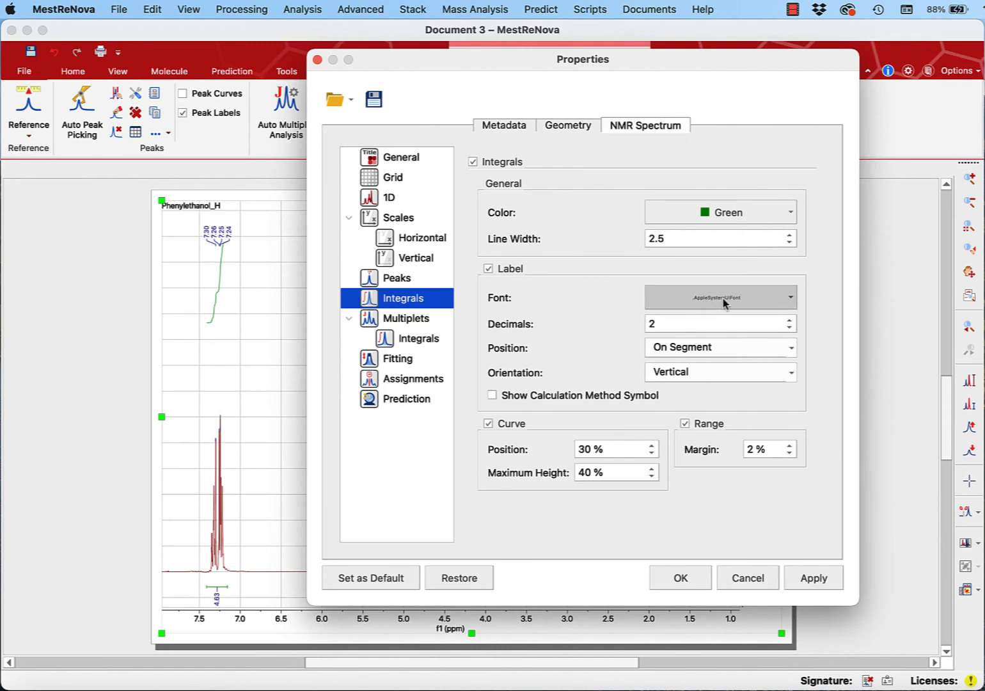
left_click(718, 323)
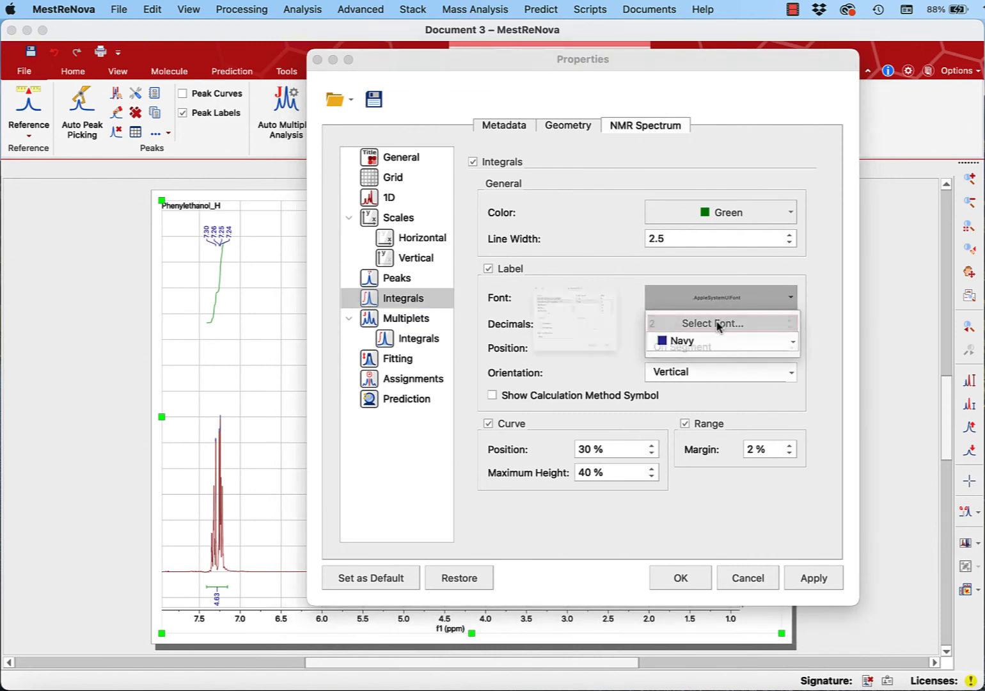
left_click_drag(566, 250, 566, 296)
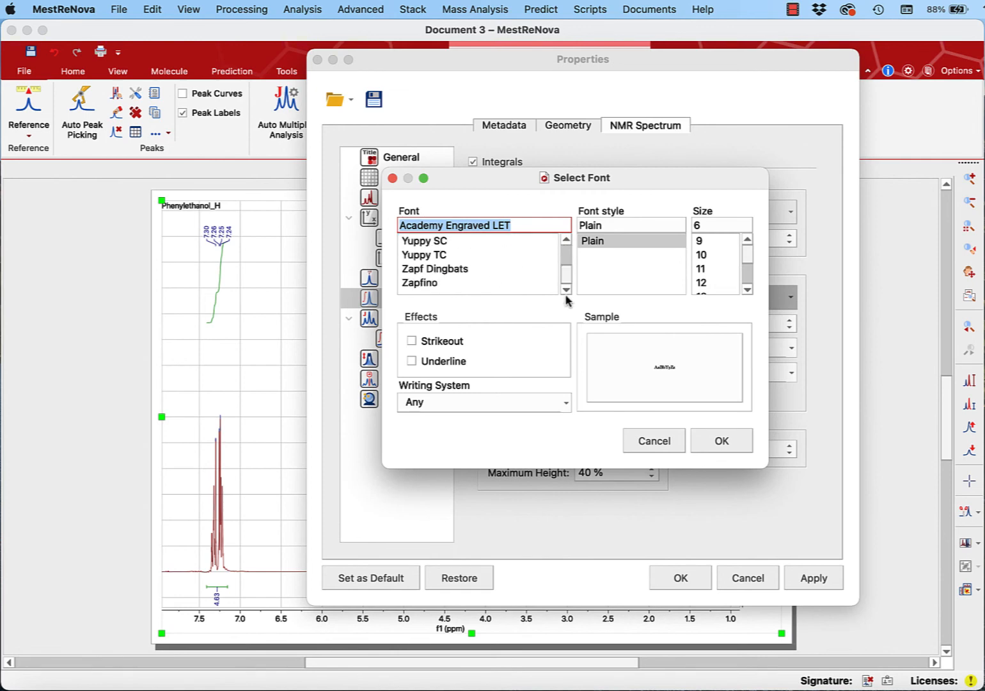
left_click(566, 240)
left_click(566, 239)
left_click(566, 239)
left_click(566, 240)
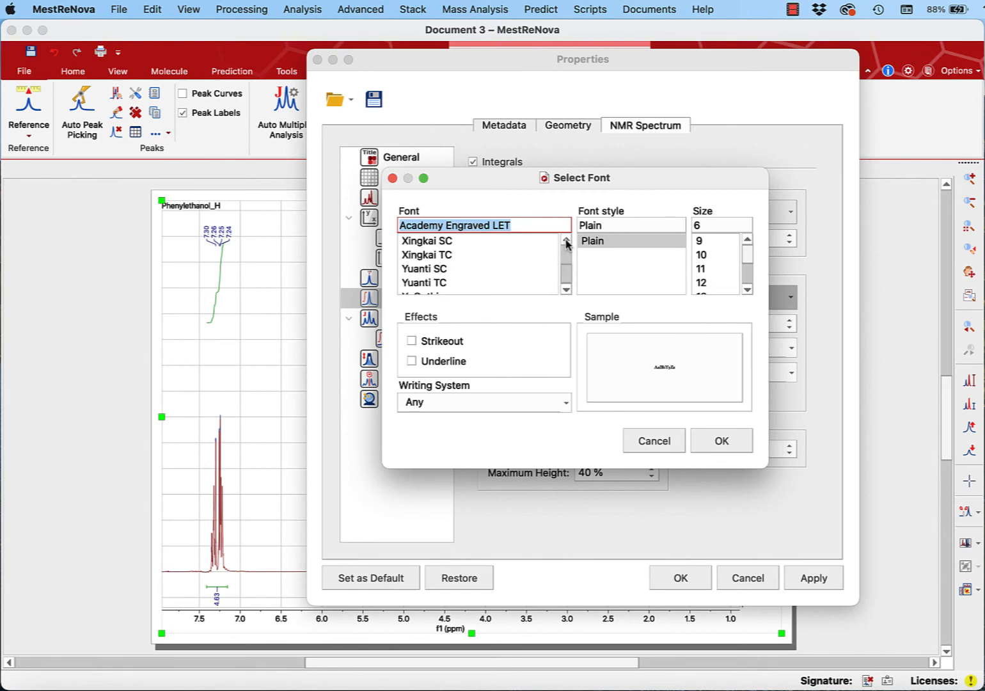
left_click(566, 240)
left_click(566, 240)
left_click(566, 240)
left_click(566, 240)
left_click(567, 240)
left_click(566, 240)
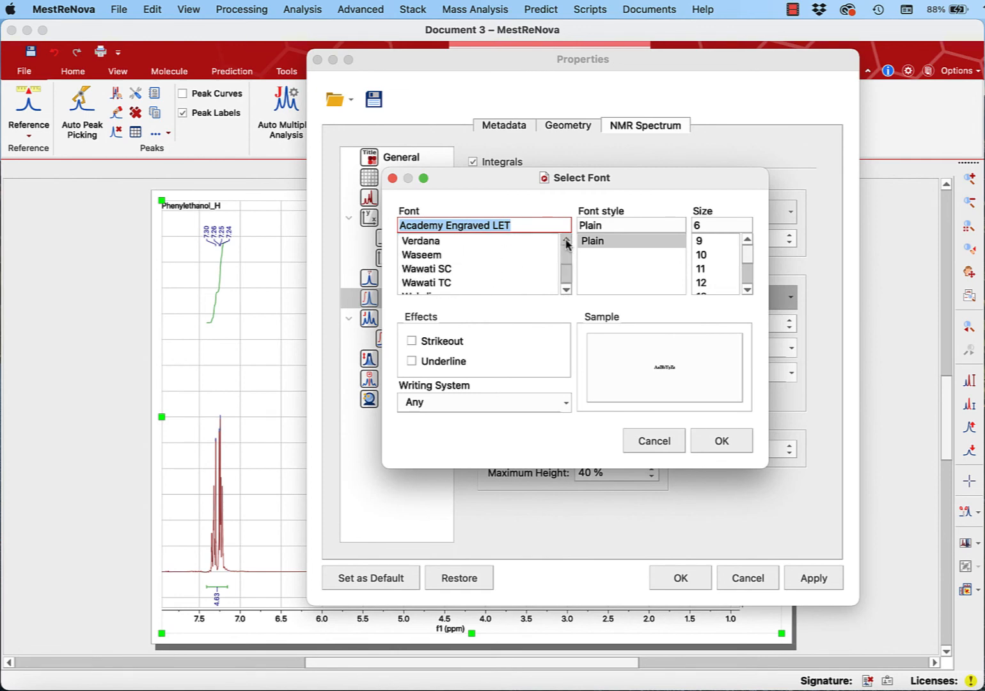
left_click(566, 240)
left_click(566, 240)
left_click(470, 270)
left_click(722, 224)
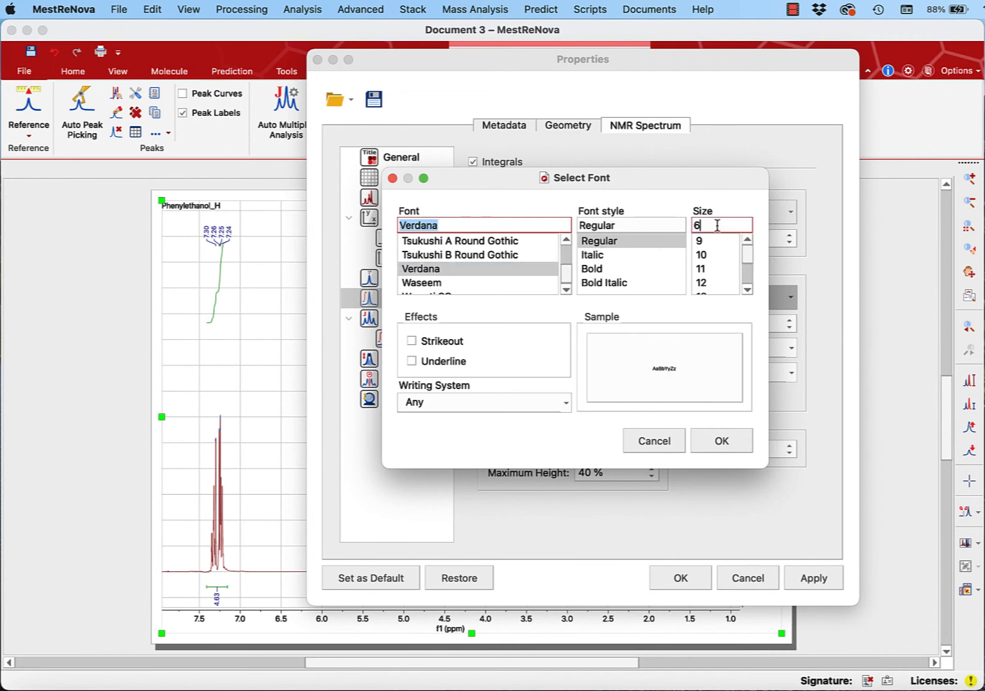
key("BackSpace")
type("7")
left_click(717, 440)
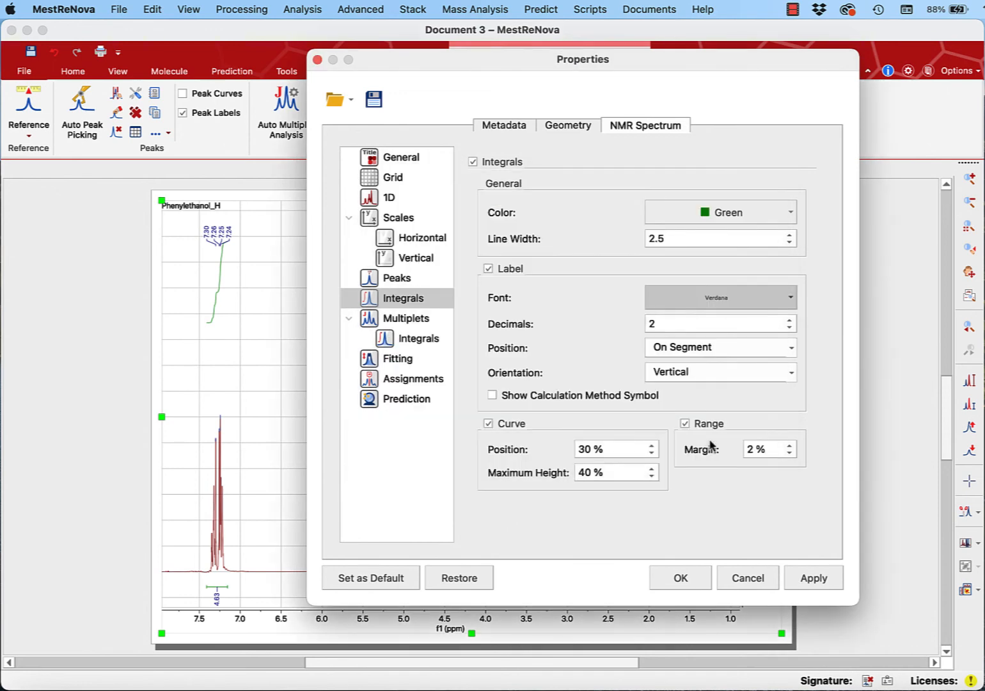
left_click(678, 579)
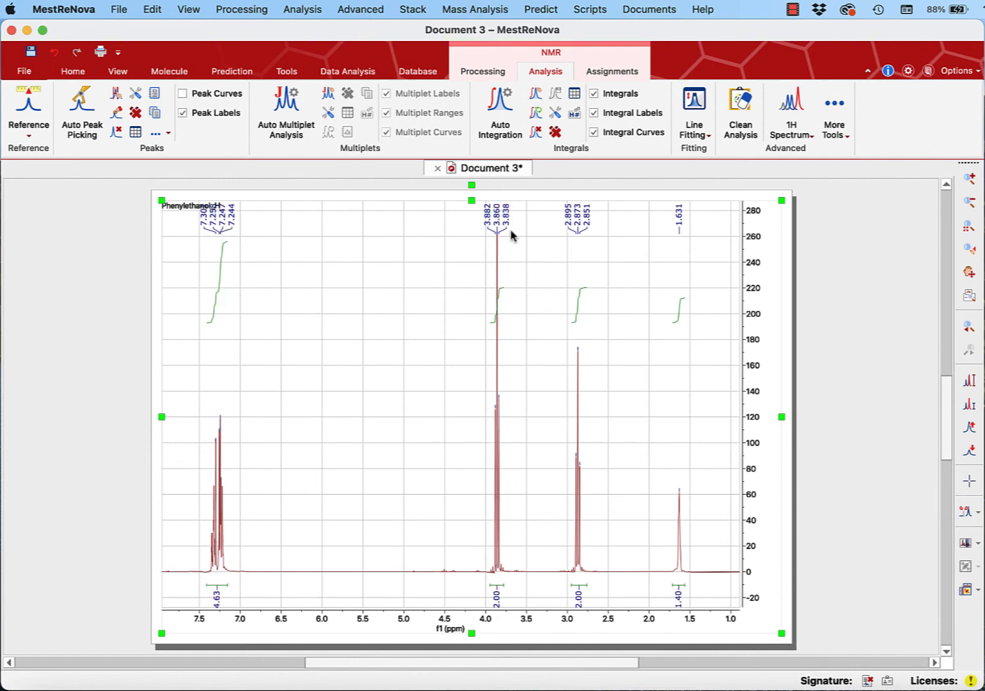
- Shift the row of peak labels down so it clears the Phenylethanol_H title, and deselect the spectrum
left_click_drag(505, 227, 505, 244)
left_click(843, 325)
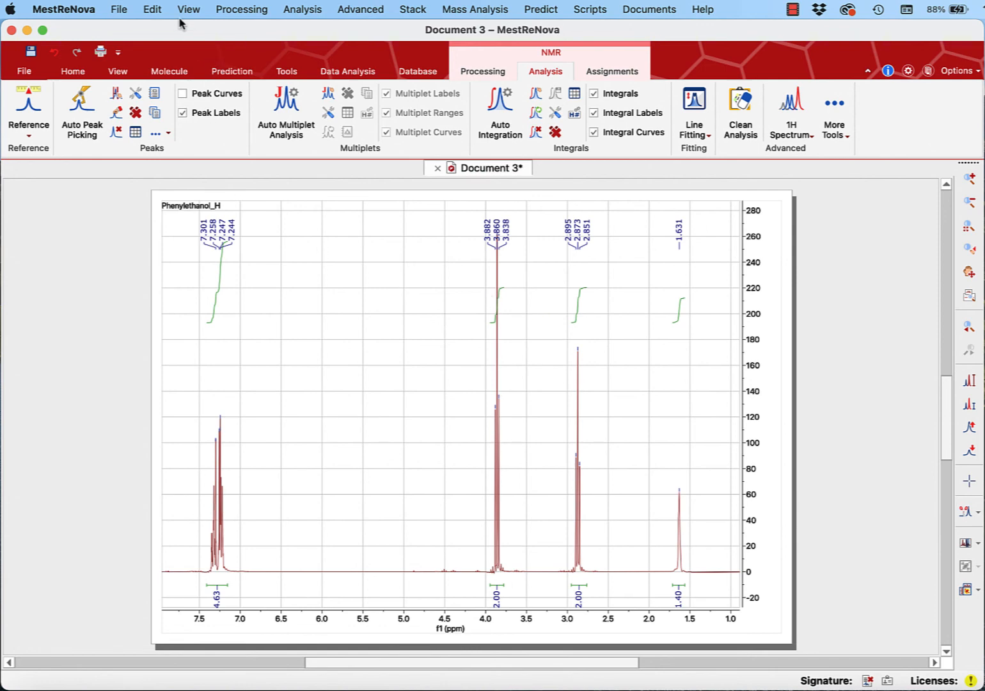
- Add a two-line text annotation reading "Phenylethanol" and "300 MHz" near 6 ppm, and move it up slightly
left_click(152, 12)
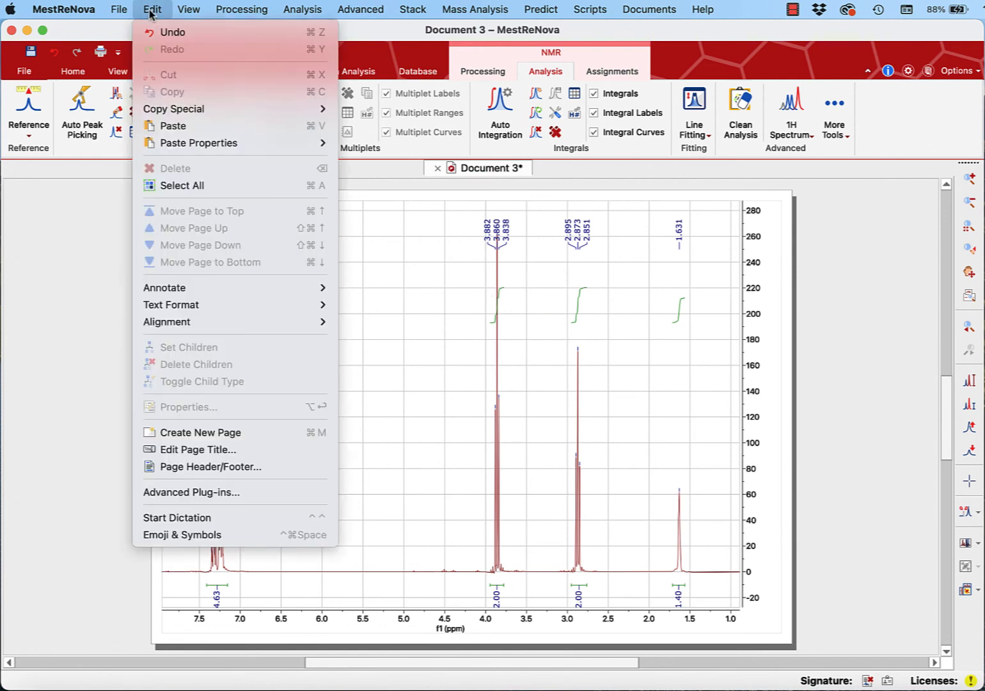
mouse_move(196, 286)
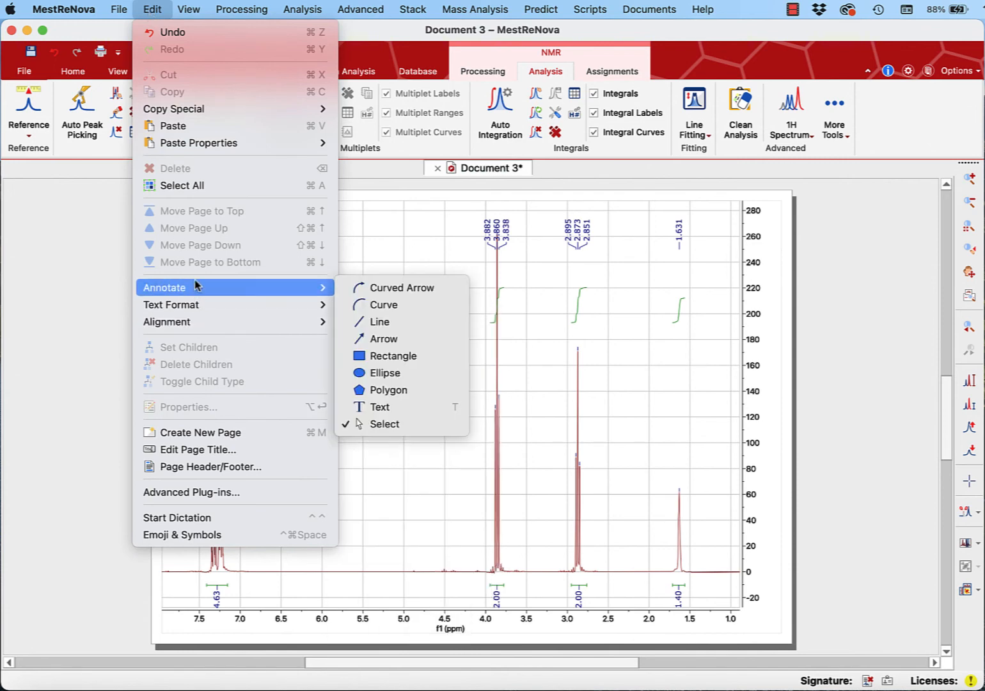
left_click(384, 406)
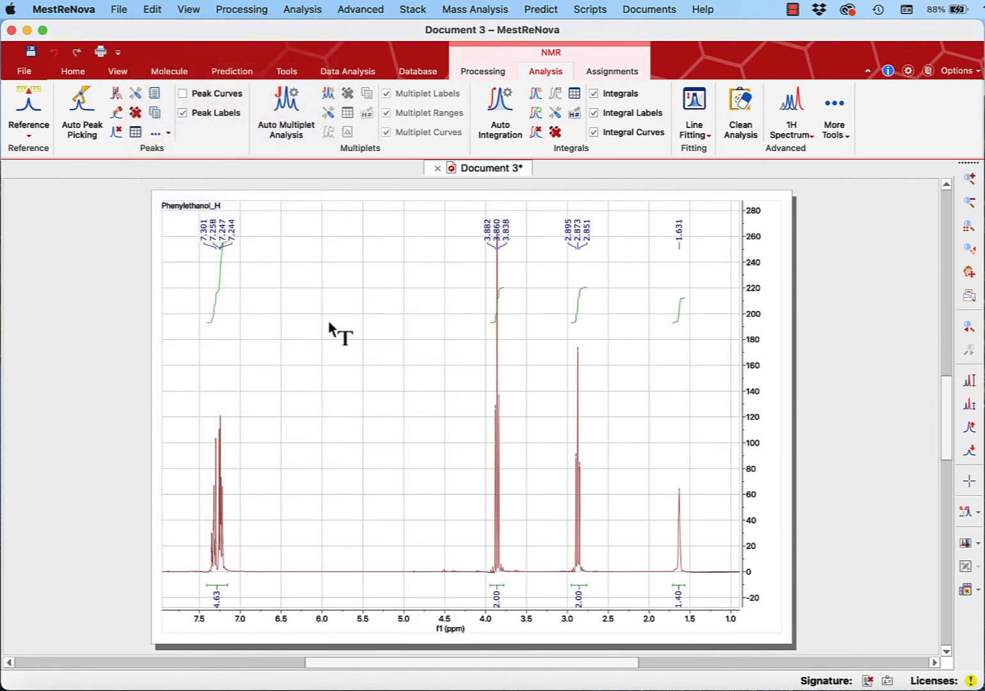
left_click(285, 306)
type("Phenylethanol")
key("Return")
type("300 MHz")
left_click(350, 287)
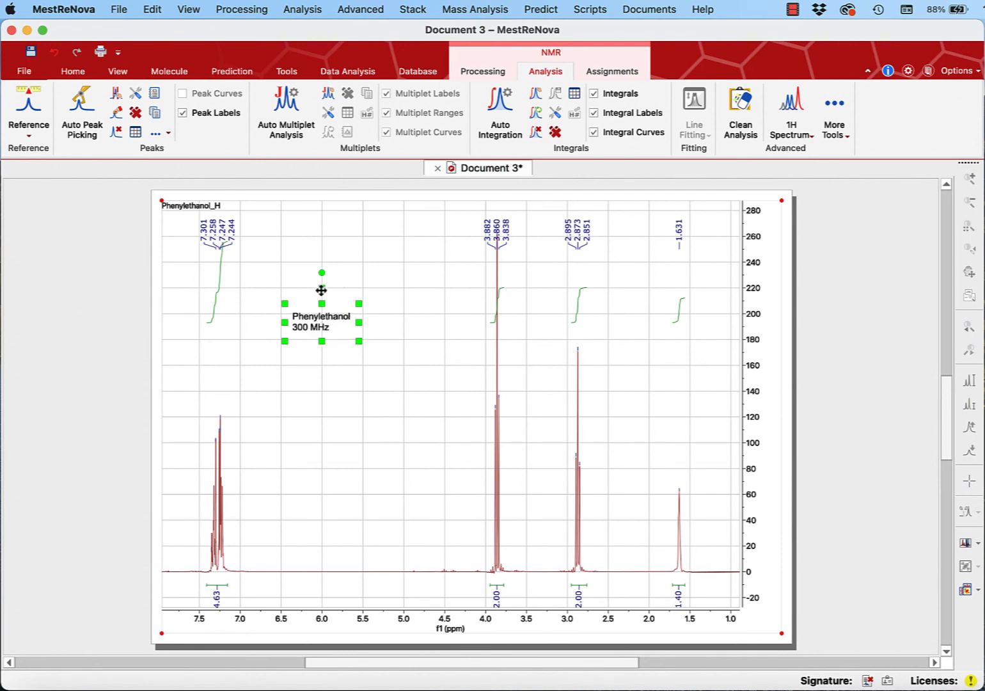
left_click_drag(321, 288, 258, 292)
- Format the whole annotation text in Verdana, size 14, with centred alignment
double_click(330, 303)
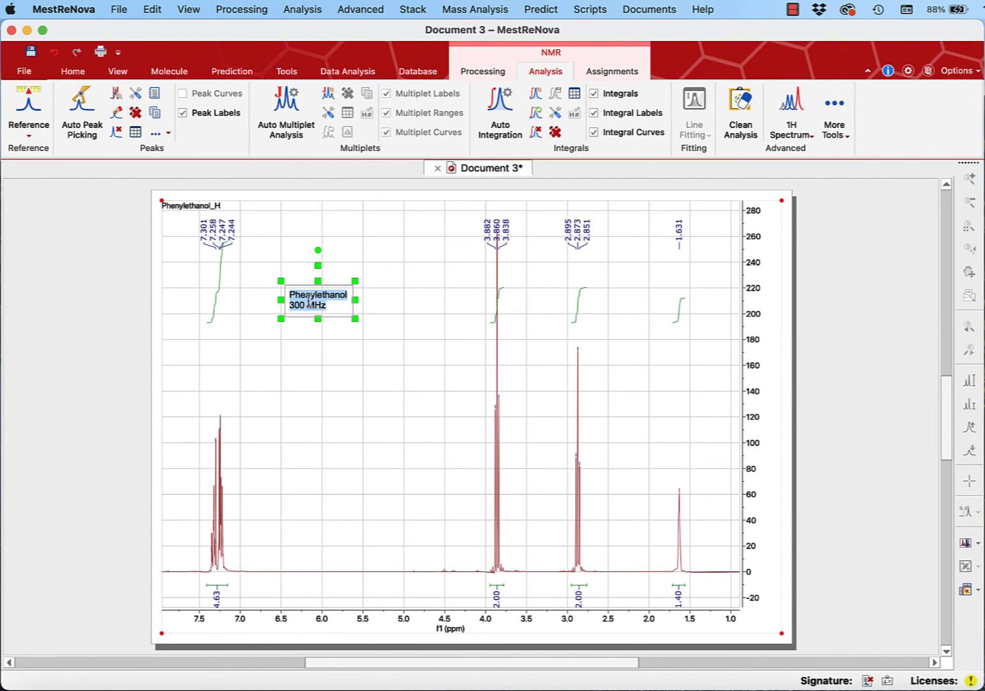
left_click(72, 71)
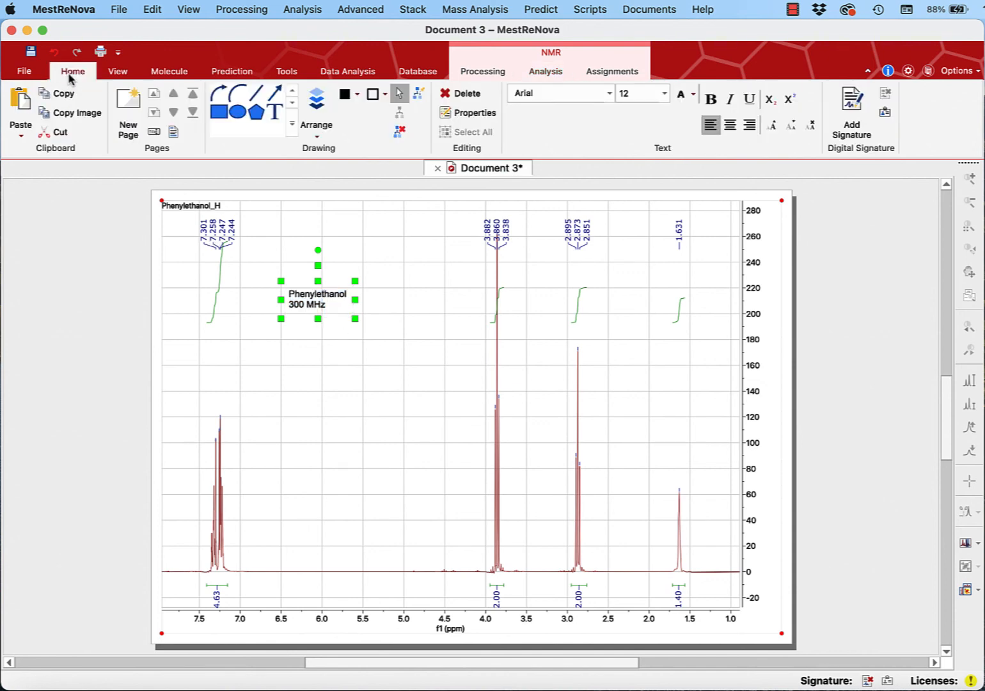
left_click(608, 94)
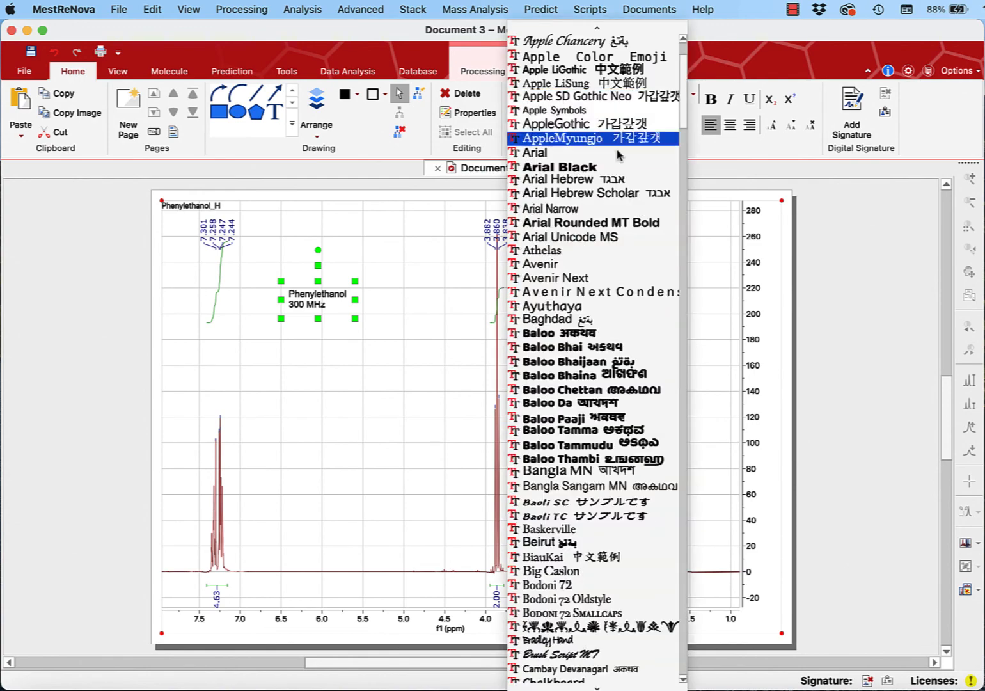
left_click_drag(683, 99, 683, 634)
left_click(554, 445)
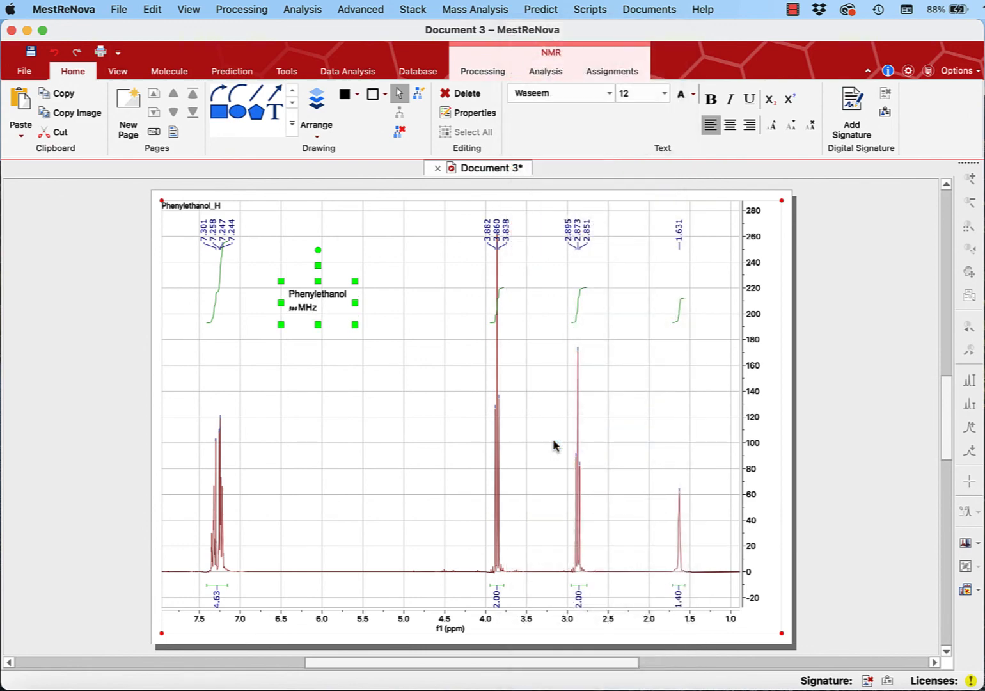
left_click(608, 96)
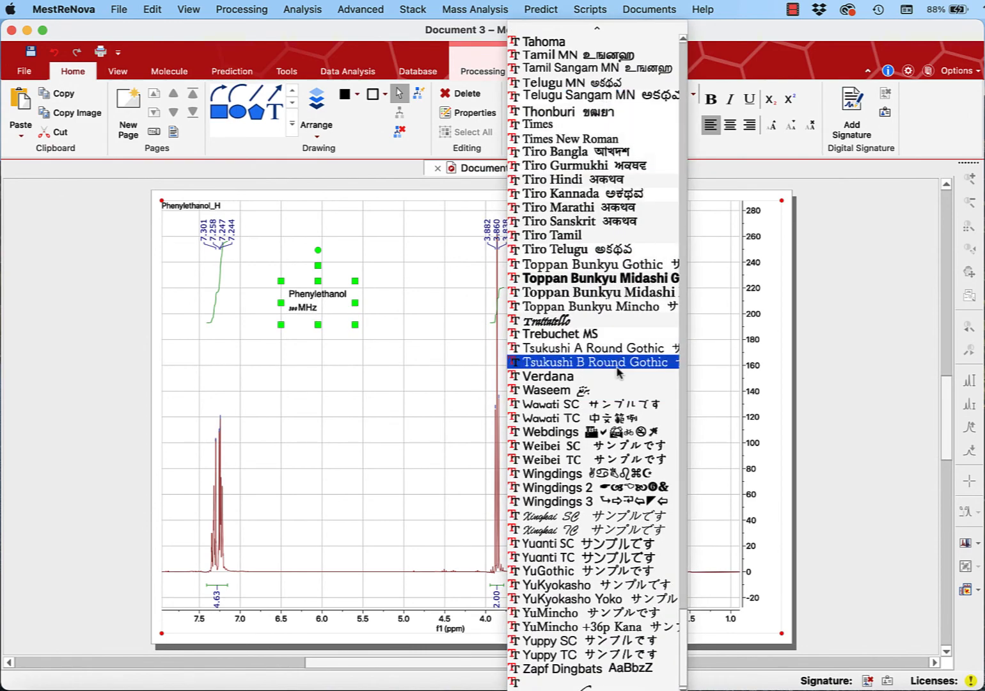
left_click(595, 377)
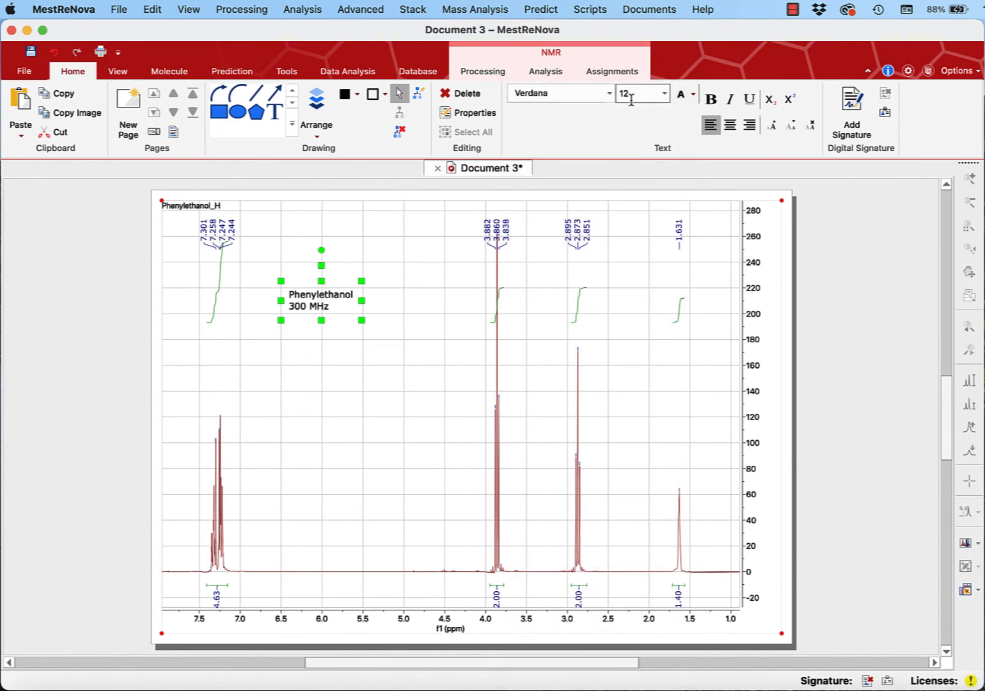
left_click(664, 93)
left_click(643, 179)
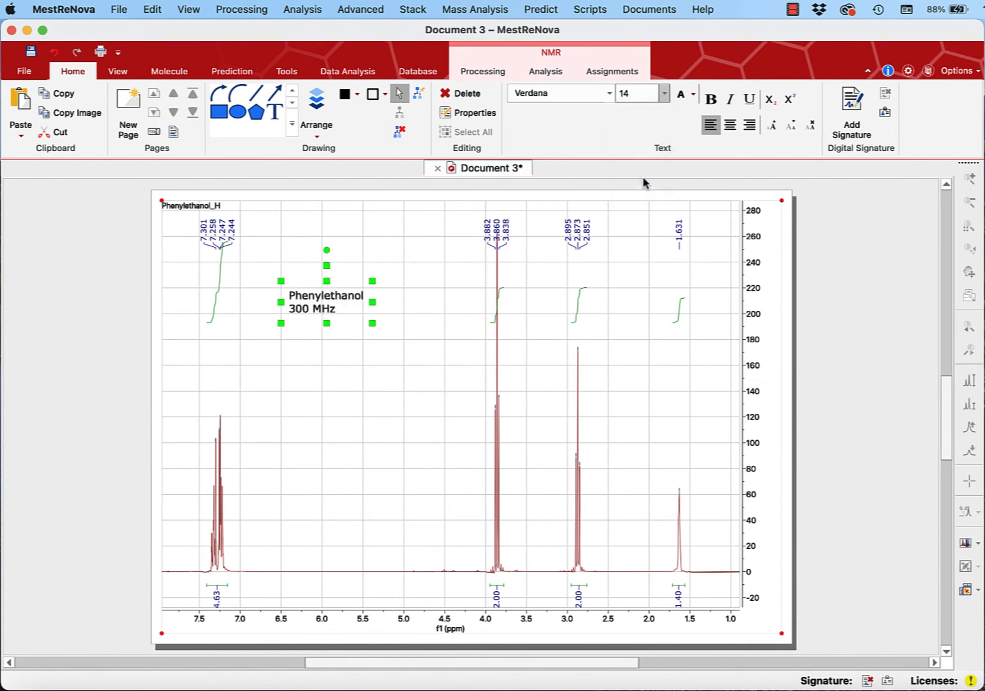
left_click(733, 128)
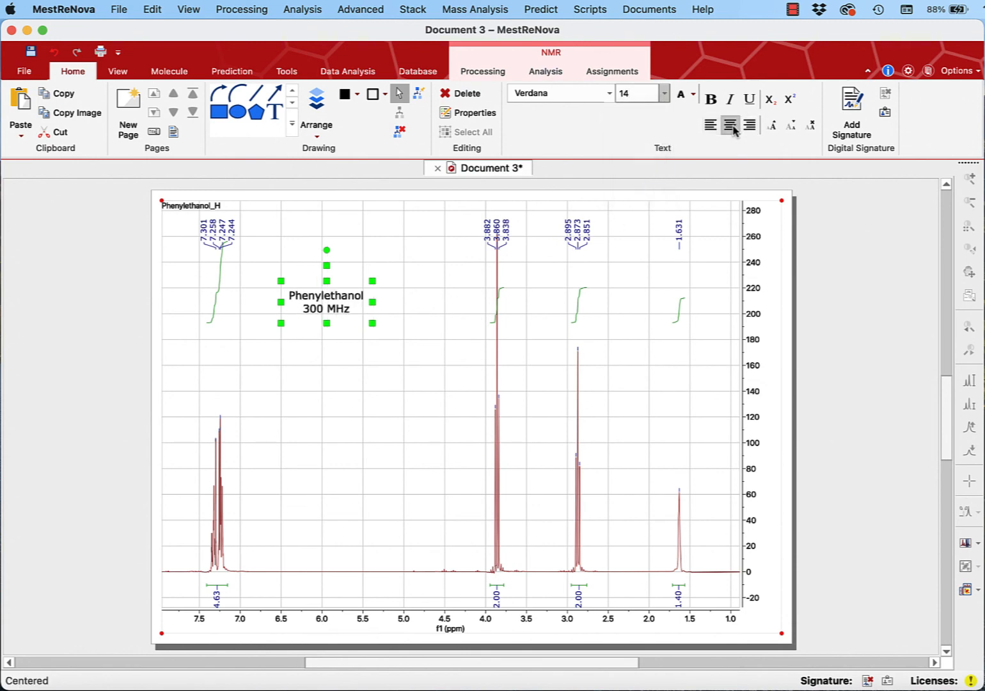
- Reposition the annotation in the empty area near 6 ppm, around the 200 to 220 intensity level, and select the spectrum
left_click_drag(328, 266, 330, 255)
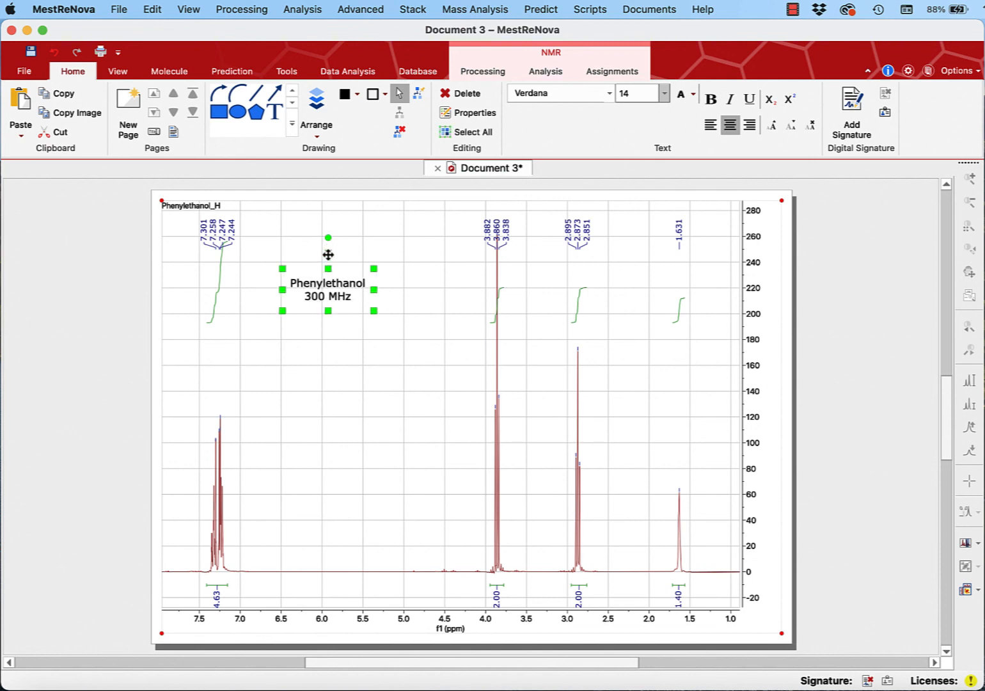
left_click_drag(328, 255, 329, 275)
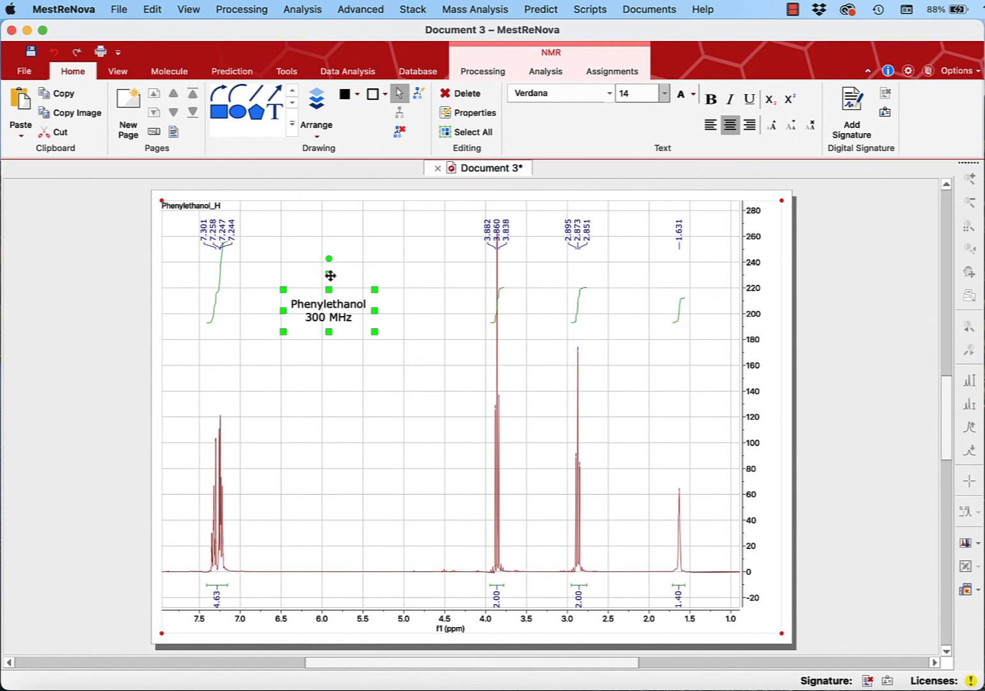
left_click(162, 297)
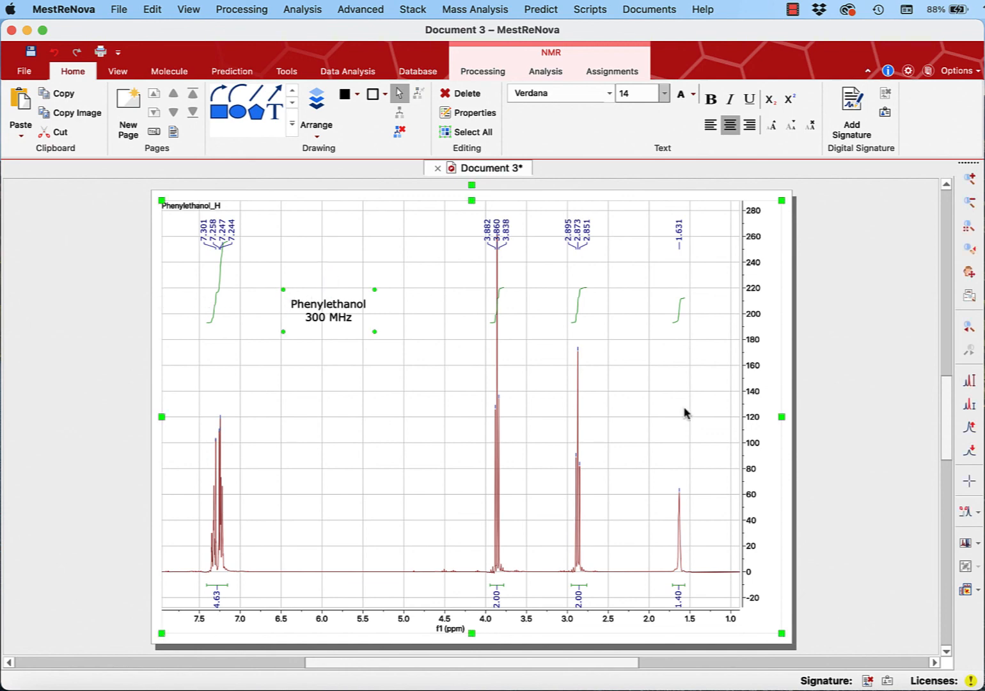
- Deselect the spectrum and set up saving it under a new name as a MestReNova Document (*.mnova) in the Desktop folder
left_click(848, 392)
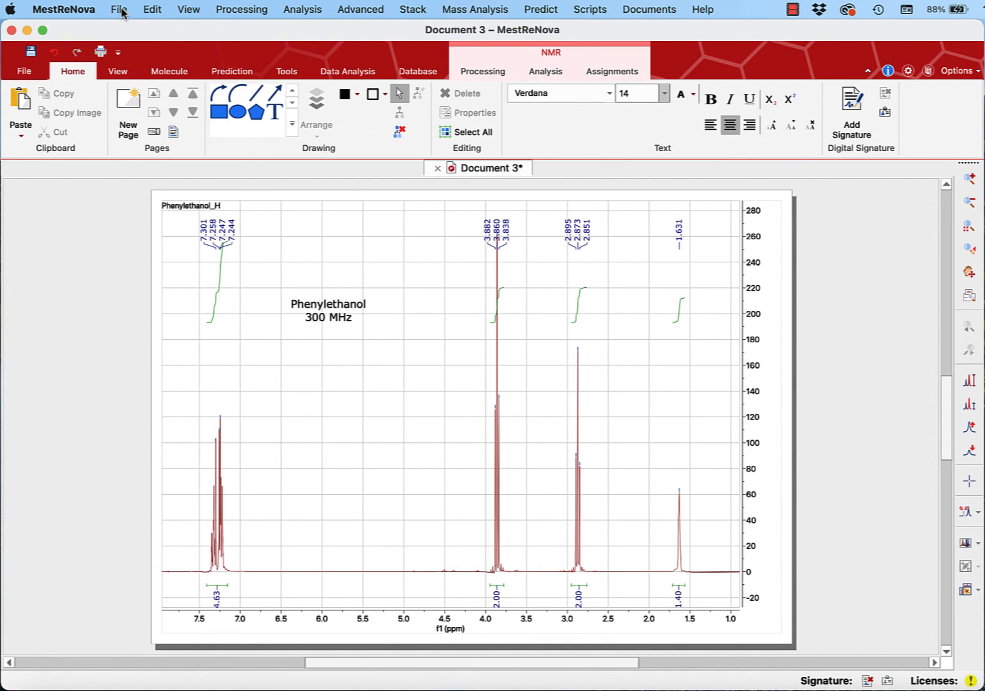
left_click(25, 73)
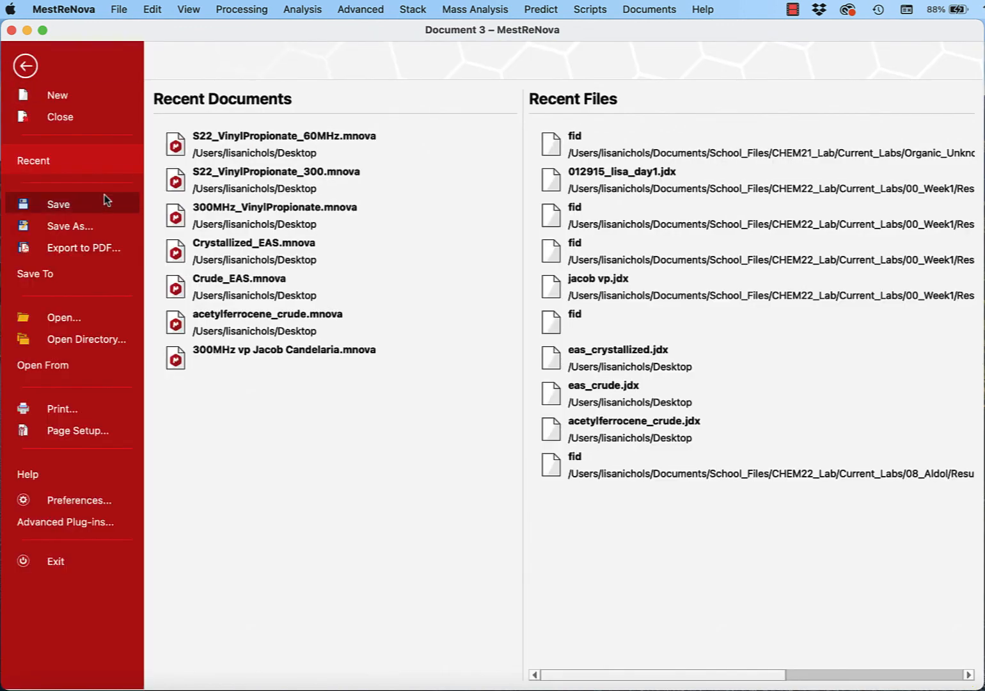
left_click(86, 225)
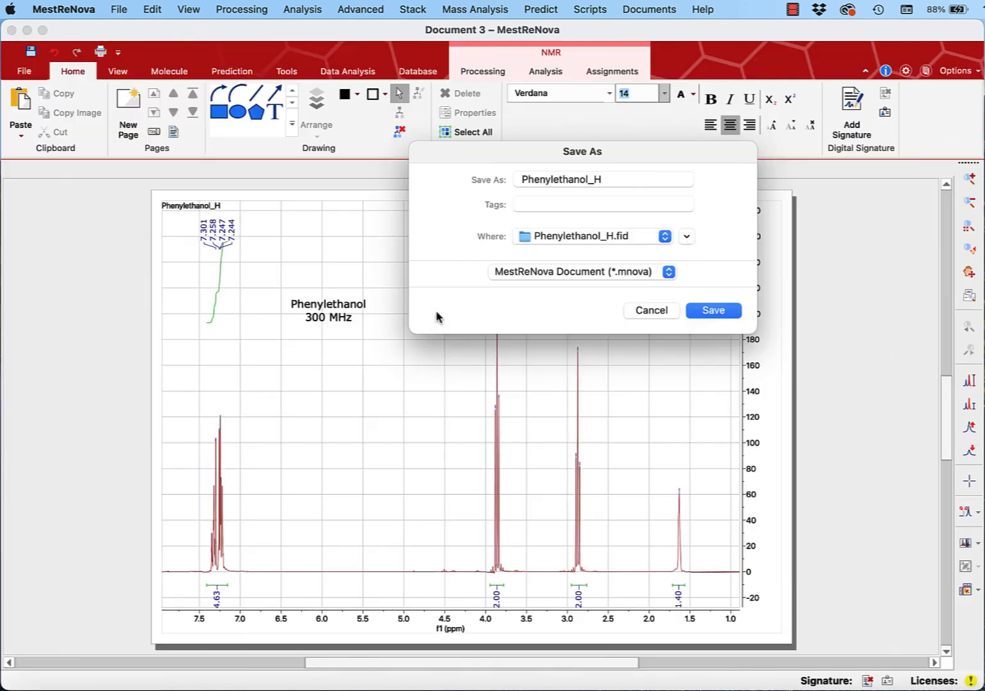
left_click(597, 274)
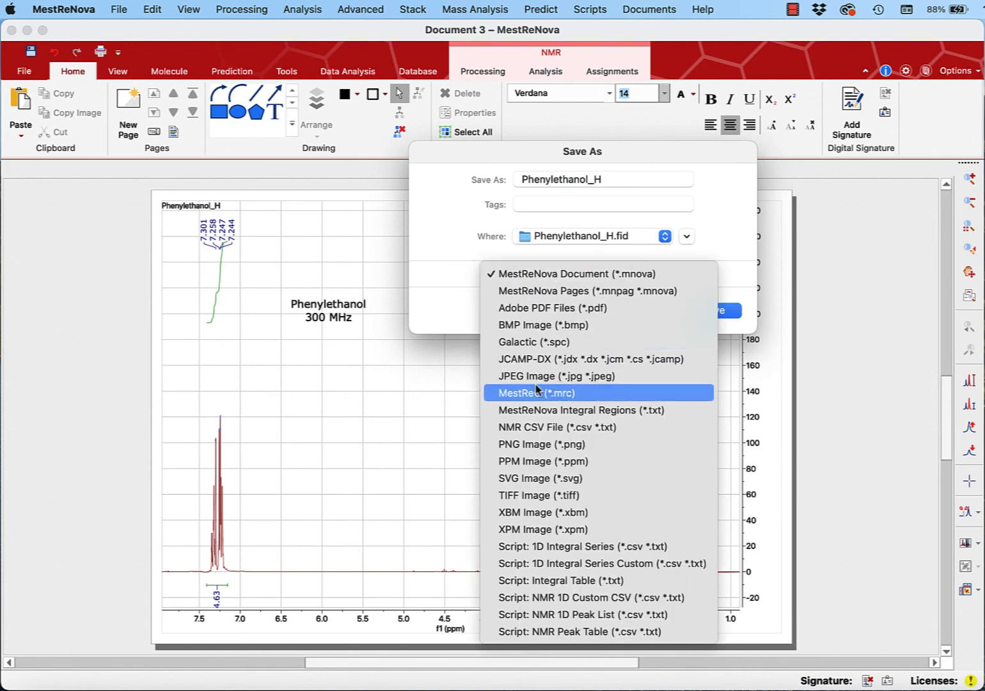
left_click(457, 294)
left_click(537, 238)
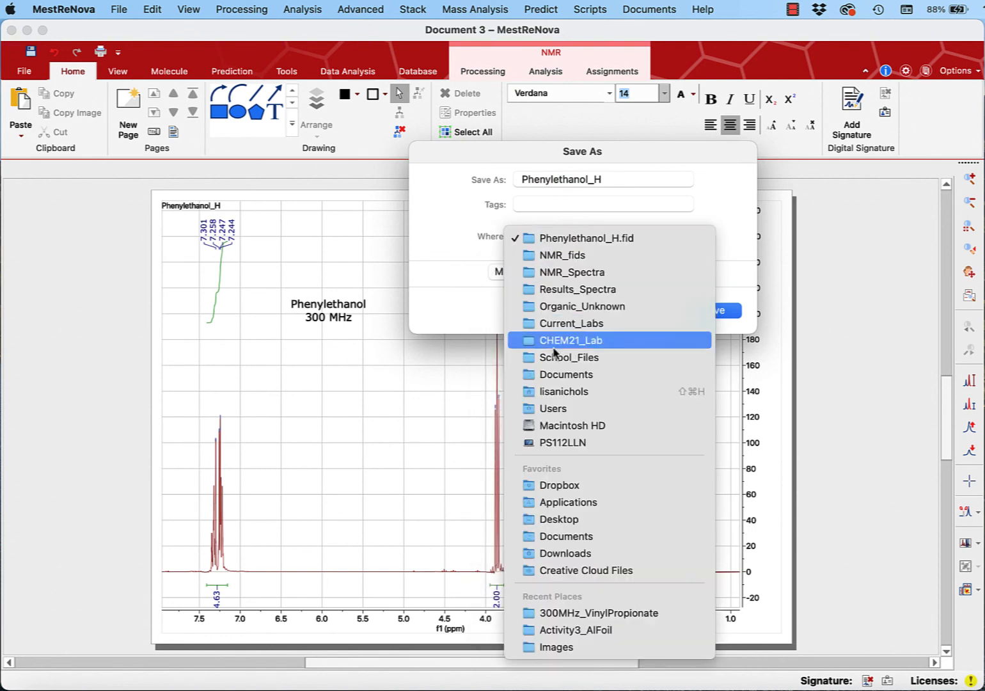
left_click(557, 519)
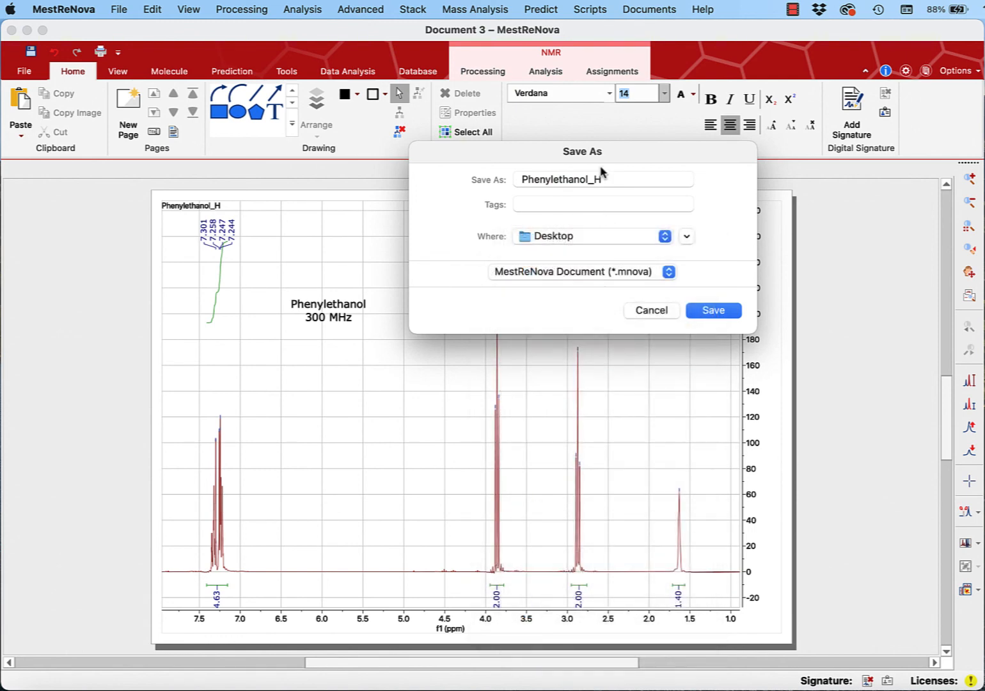
- Prefix the file name Phenylethanol_H with the author's first name and an underscore, and save the document
left_click(522, 179)
type("Lisa_")
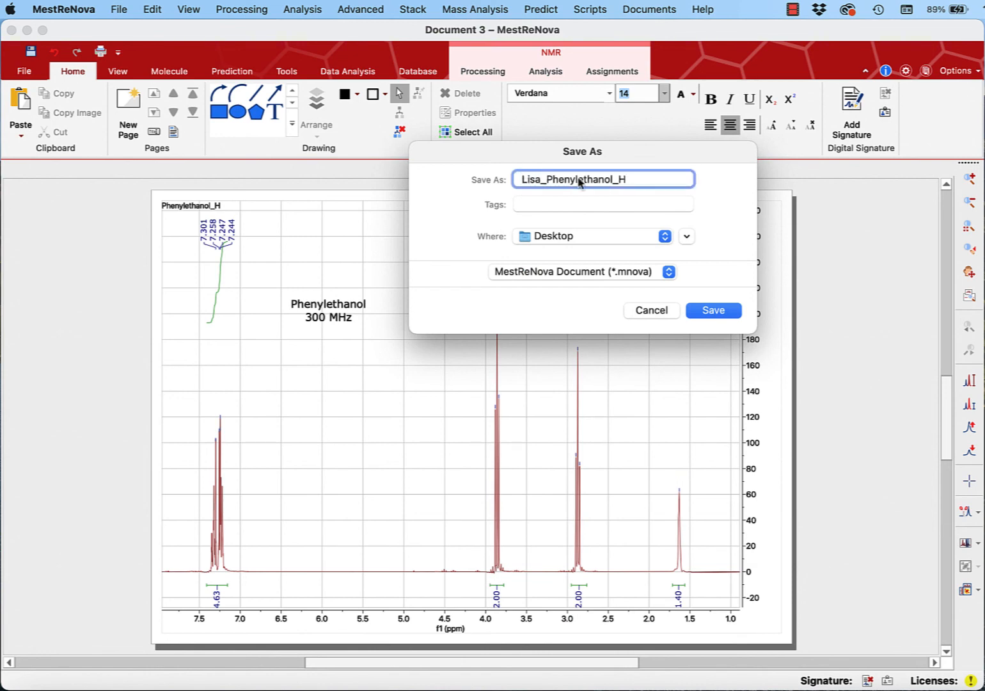
left_click(708, 312)
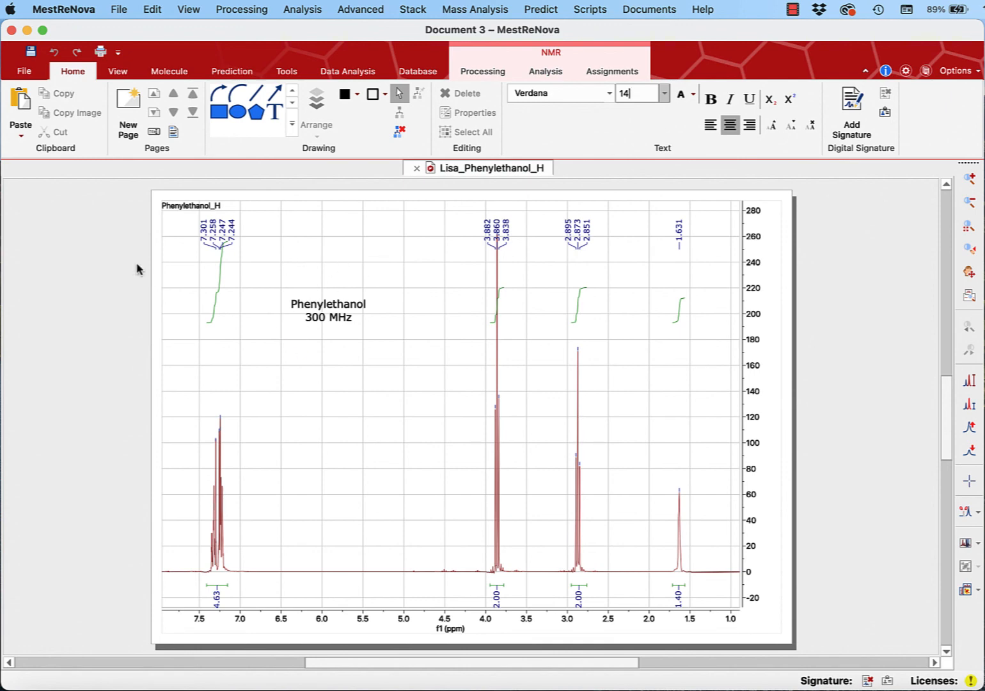
left_click(118, 9)
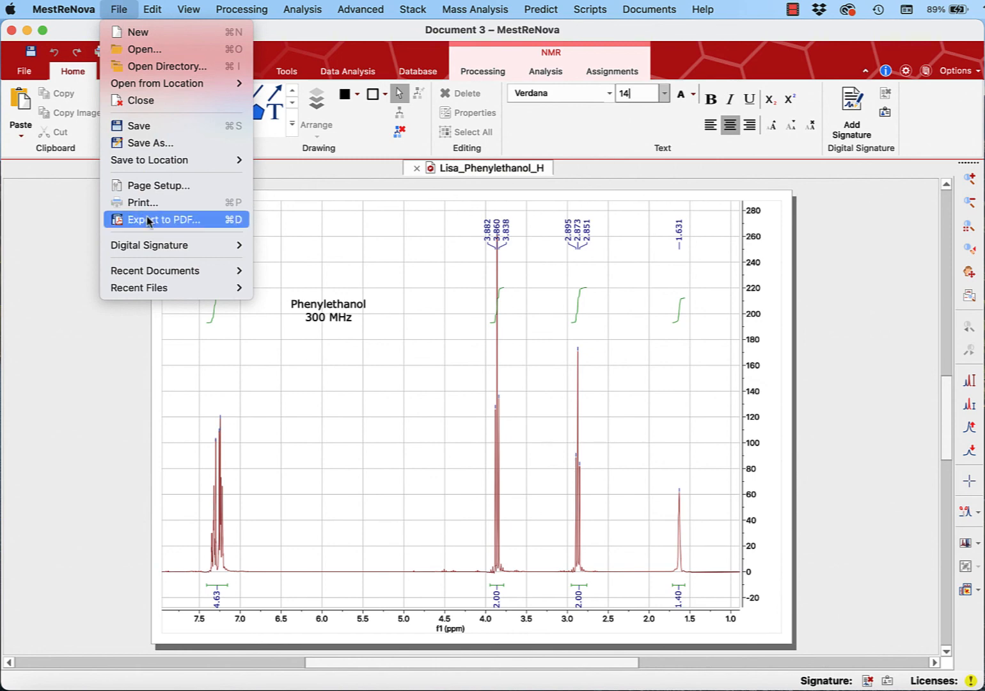
left_click(77, 316)
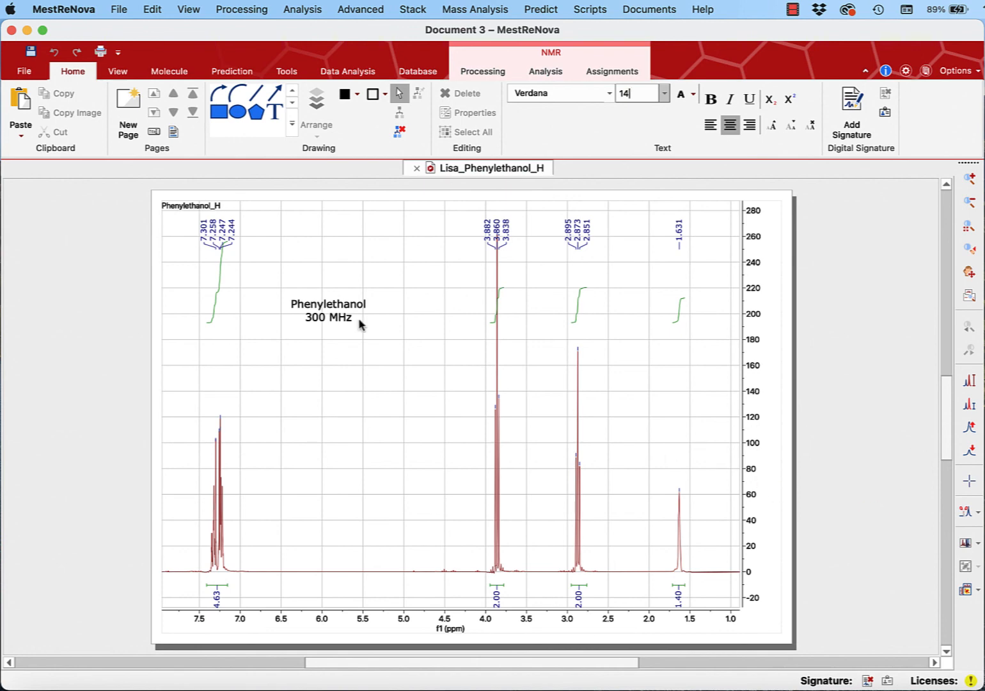
- Move the Phenylethanol 300 MHz annotation down to about 6.2 ppm, around the 40 to 70 intensity level, and deselect it
left_click(324, 306)
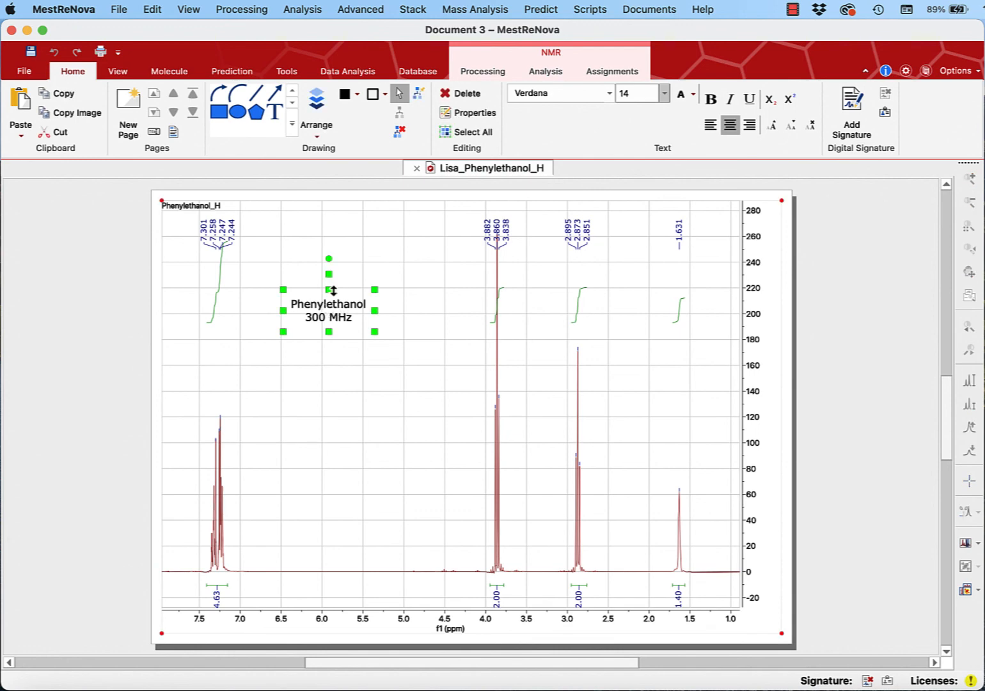
left_click_drag(330, 275, 311, 463)
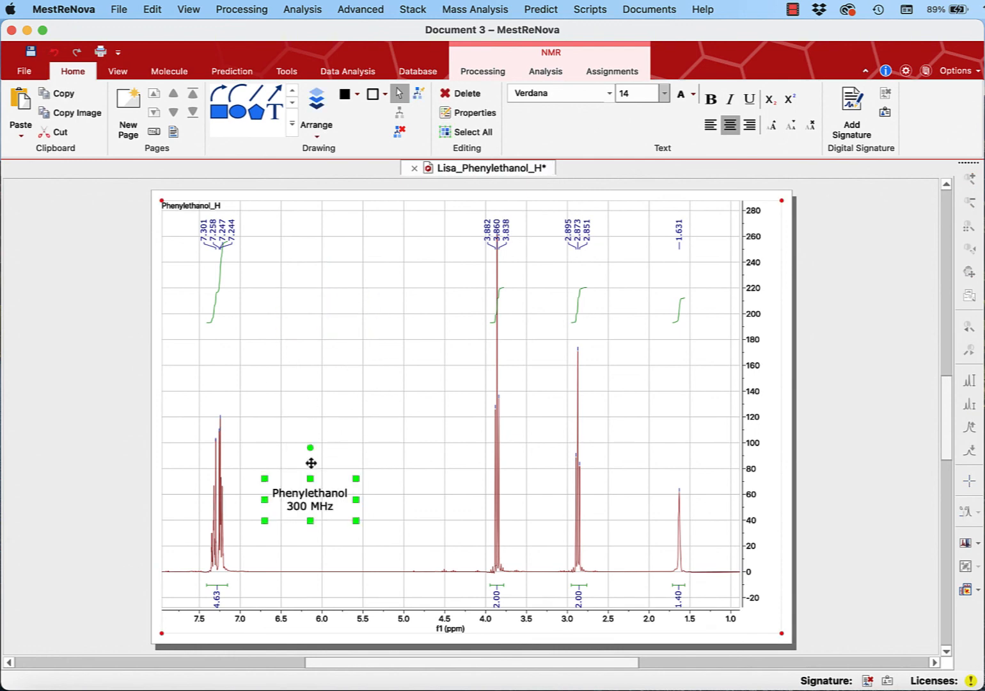
left_click(895, 284)
- Zoom in horizontally on the aromatic signals, covering about 7.7 to 5.6 ppm
left_click(969, 179)
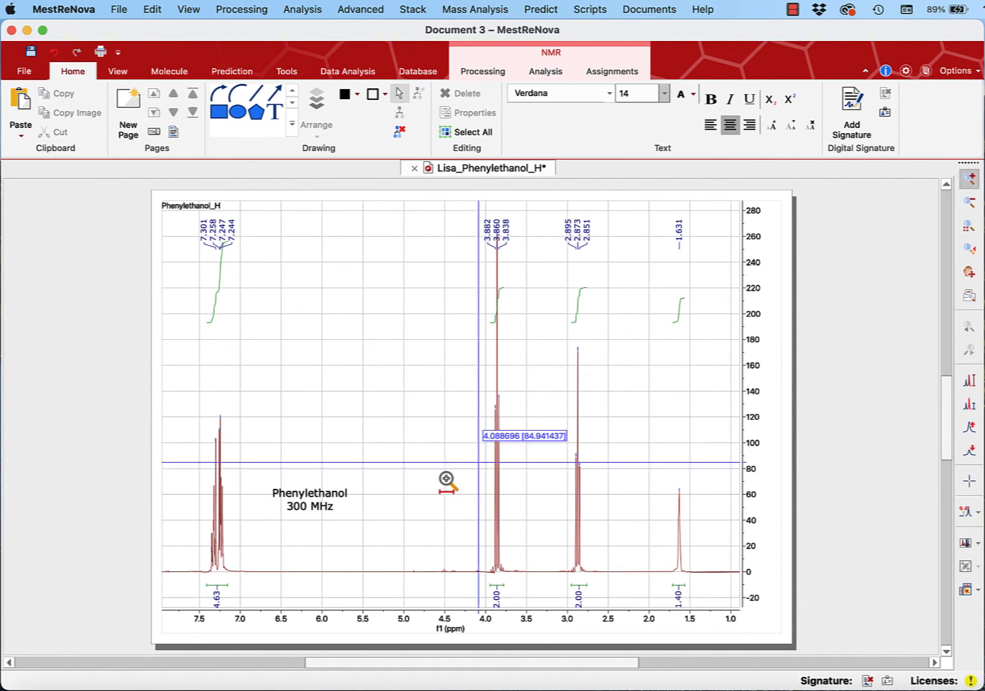
left_click_drag(187, 535, 356, 543)
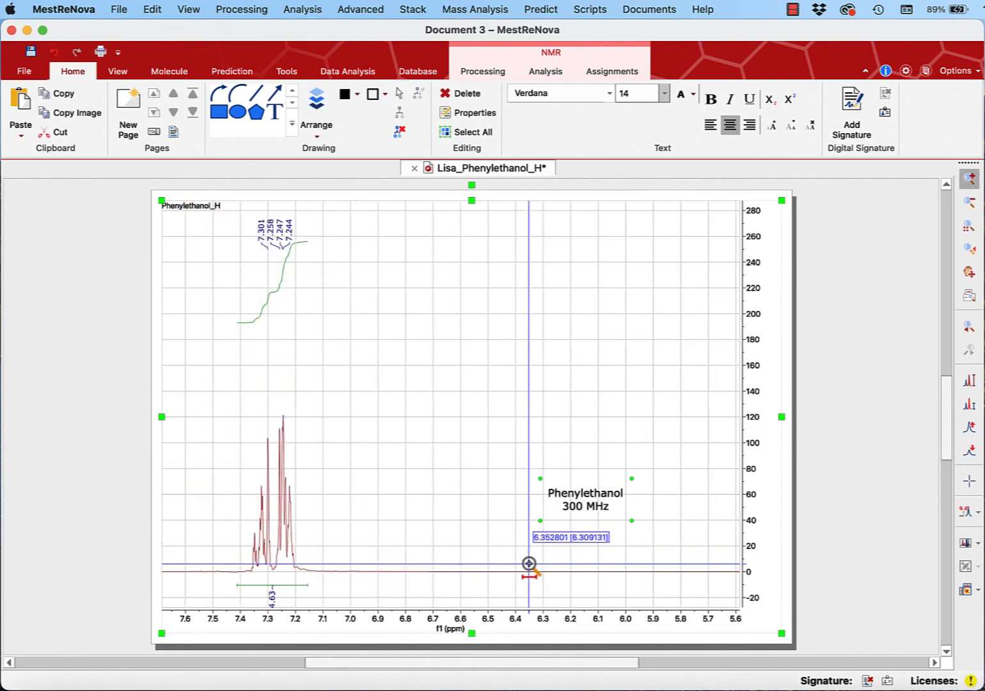